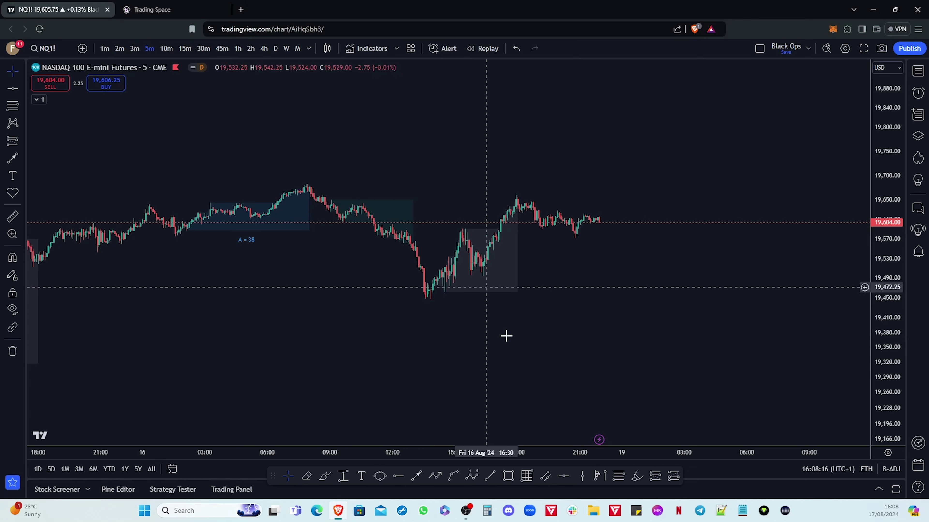
Draw a zigzag price path on an empty chart area: falling, ranging, rising to a peak, then dropping and ending in a downward arrow
mouse_move(445, 389)
mouse_down()
mouse_move(458, 332)
mouse_move(450, 405)
mouse_up()
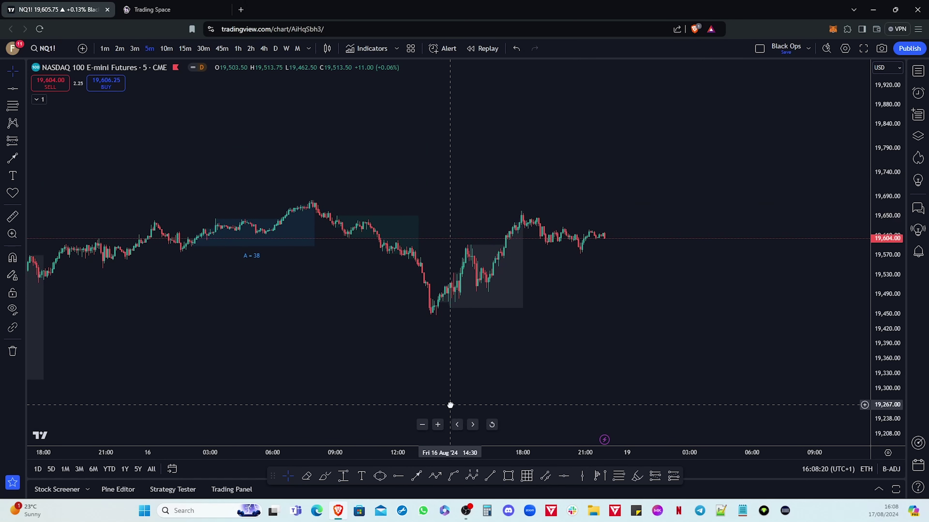
drag(450, 405, 349, 288)
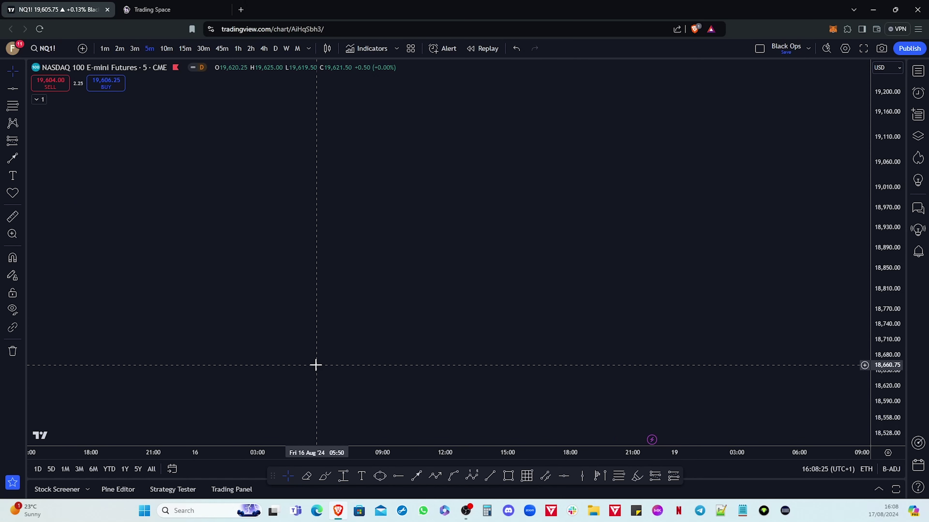
click(435, 476)
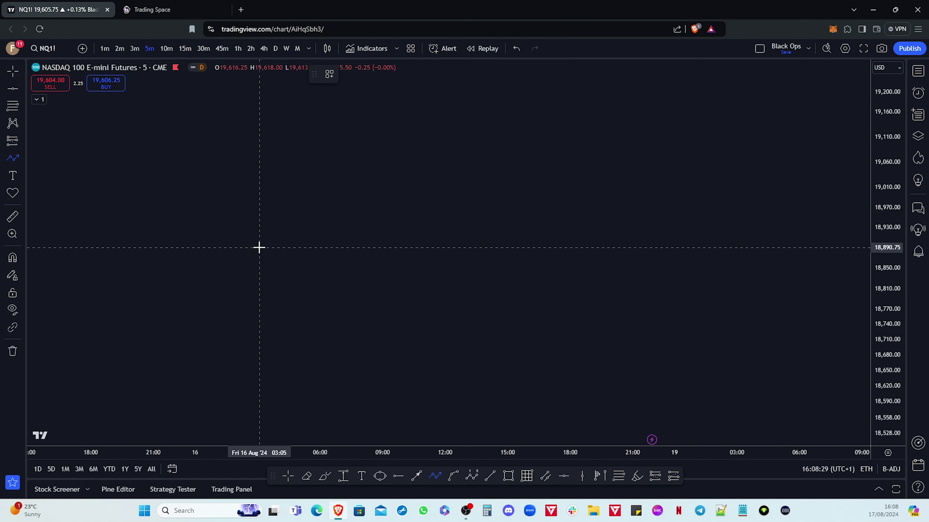
click(154, 9)
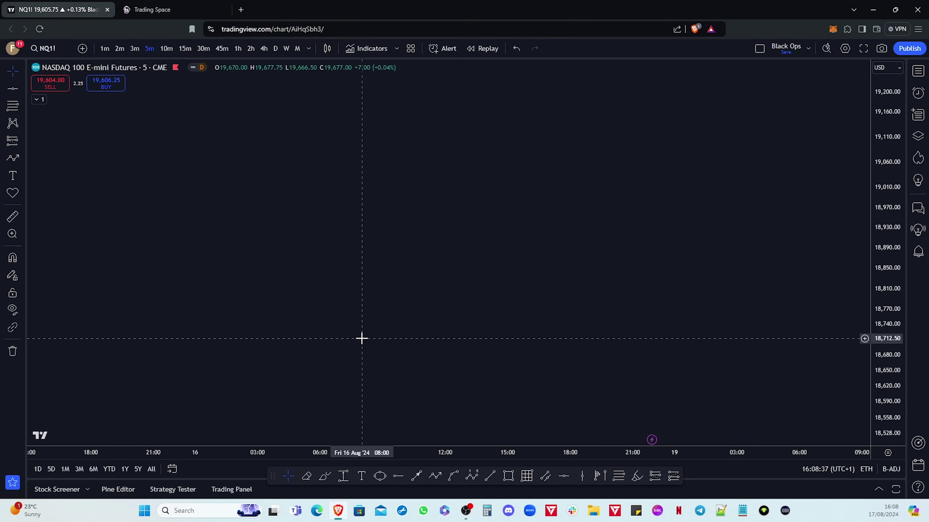
click(435, 475)
click(98, 136)
click(134, 260)
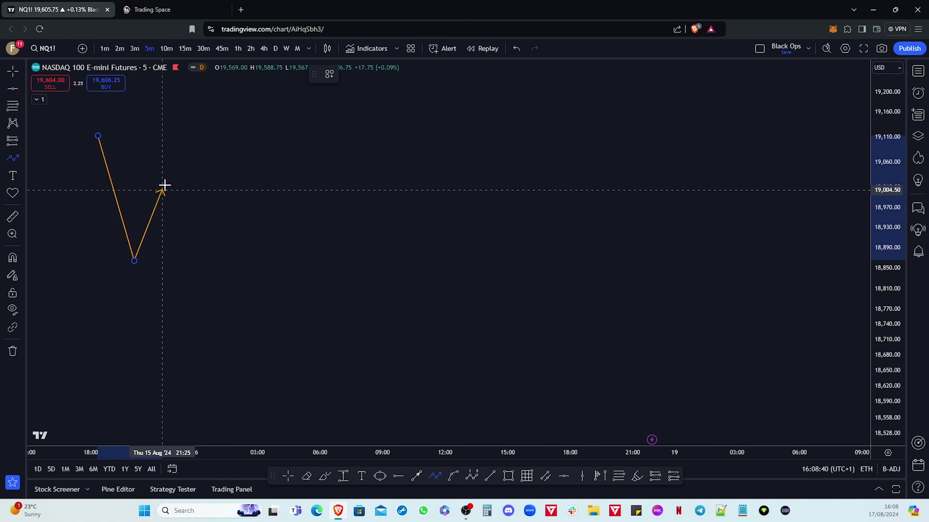
click(167, 174)
click(215, 395)
click(246, 300)
click(284, 385)
click(329, 297)
click(372, 396)
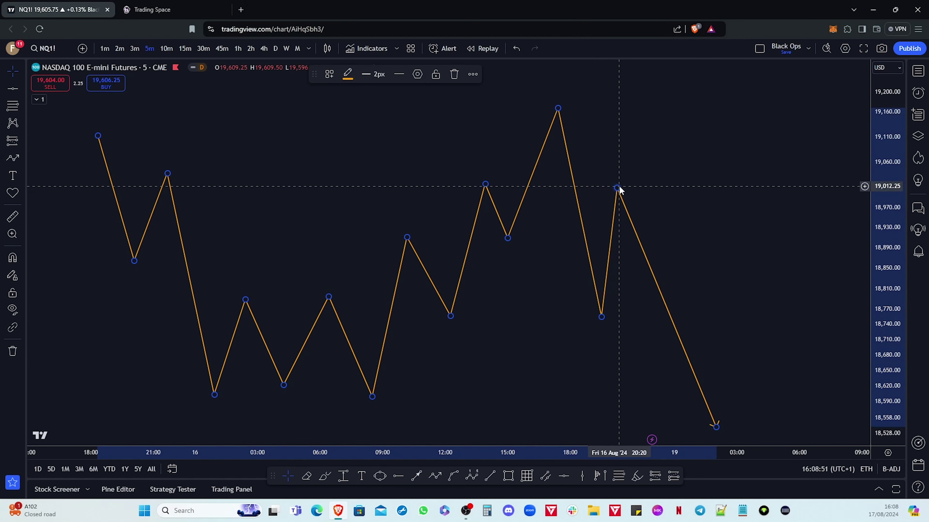
drag(618, 189, 637, 187)
click(723, 259)
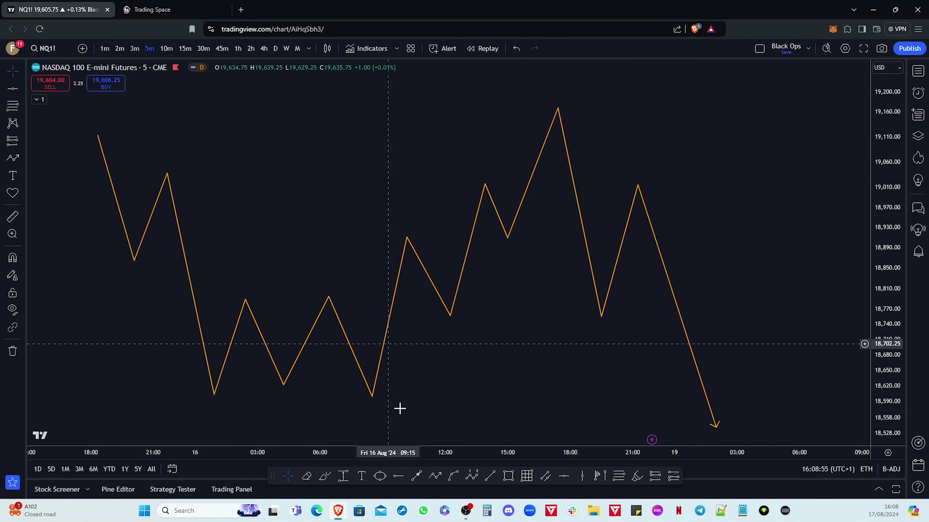
Draw a rectangle over the path's middle swings, from about 18,960.50 down to 18,715.50, and fill it blue
click(507, 479)
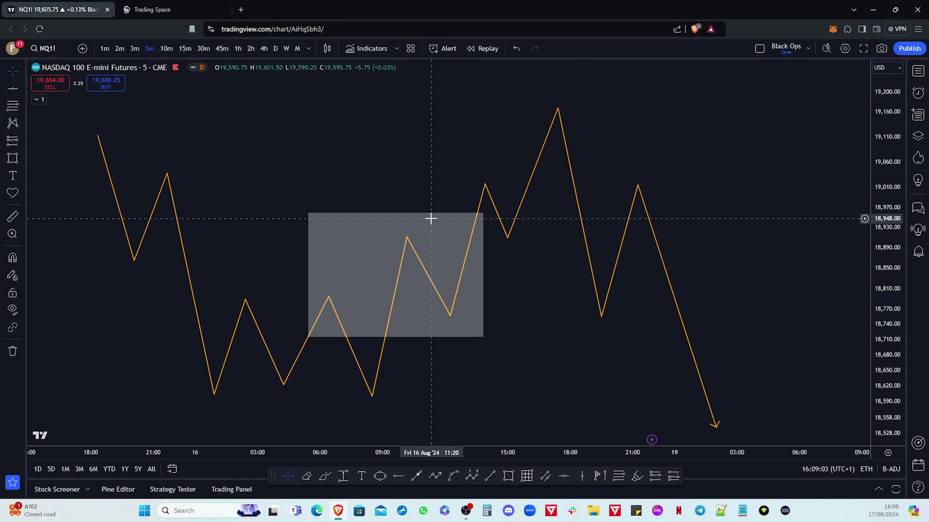
click(457, 217)
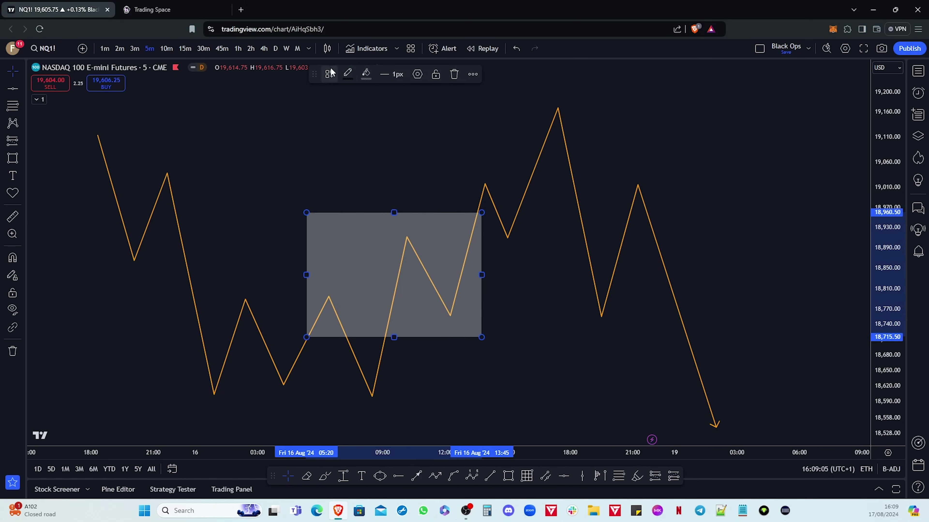
click(366, 74)
click(431, 104)
click(532, 331)
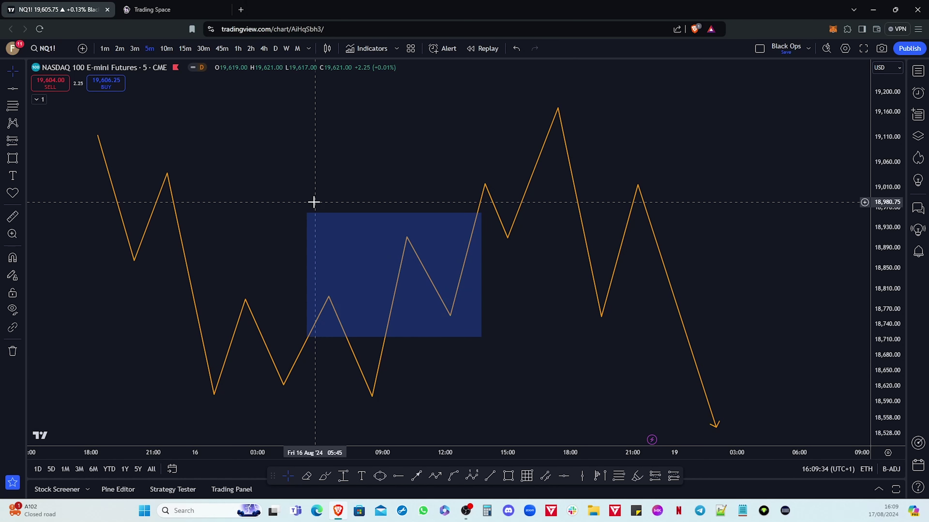
Reshape the path so its high and following low inside the blue rectangle meet the rectangle's upper and lower edges
drag(332, 299, 329, 215)
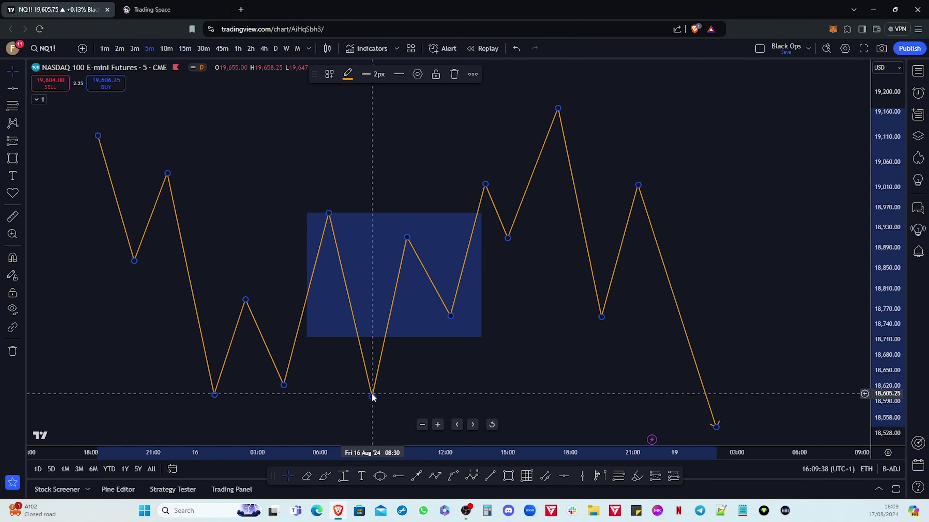
click(517, 48)
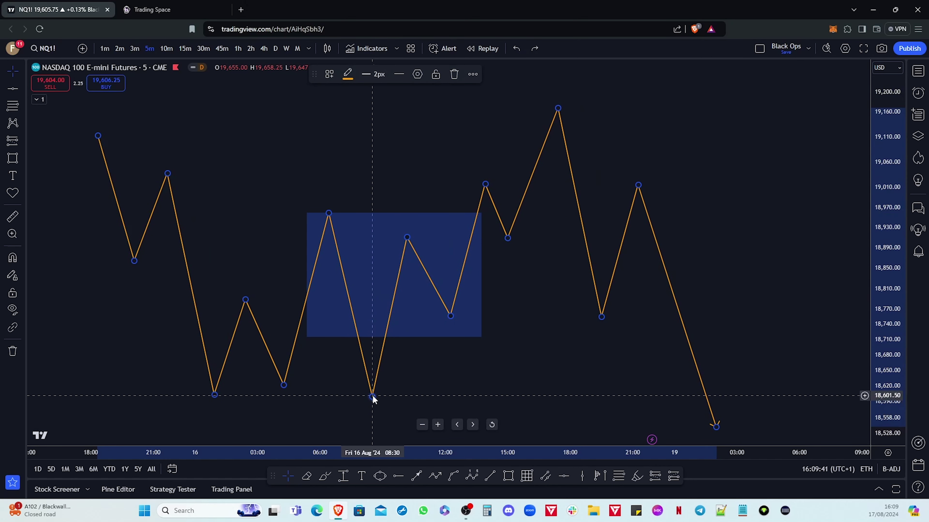
mouse_move(372, 396)
mouse_down()
mouse_move(367, 367)
mouse_move(377, 335)
mouse_up()
click(470, 401)
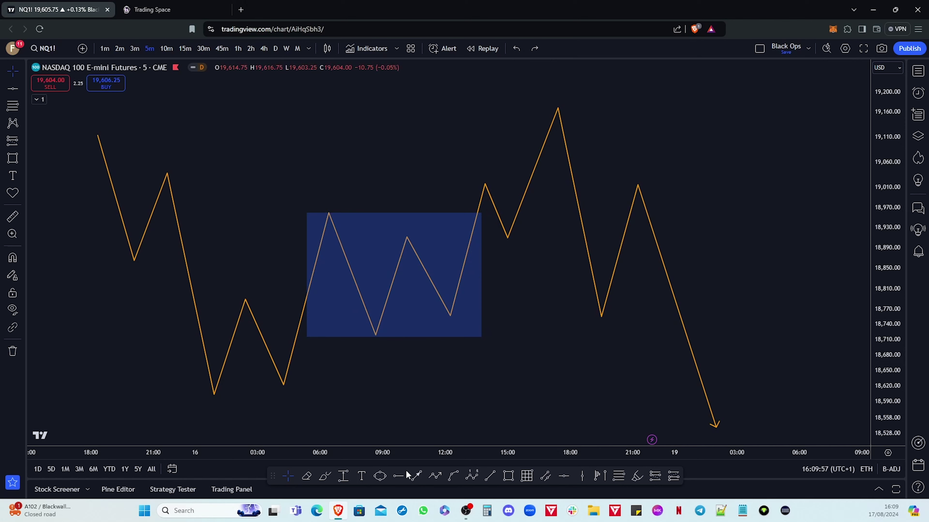
Add horizontal rays at the blue rectangle's high, about 18,962.50, and its low, about 18,716.25
click(398, 476)
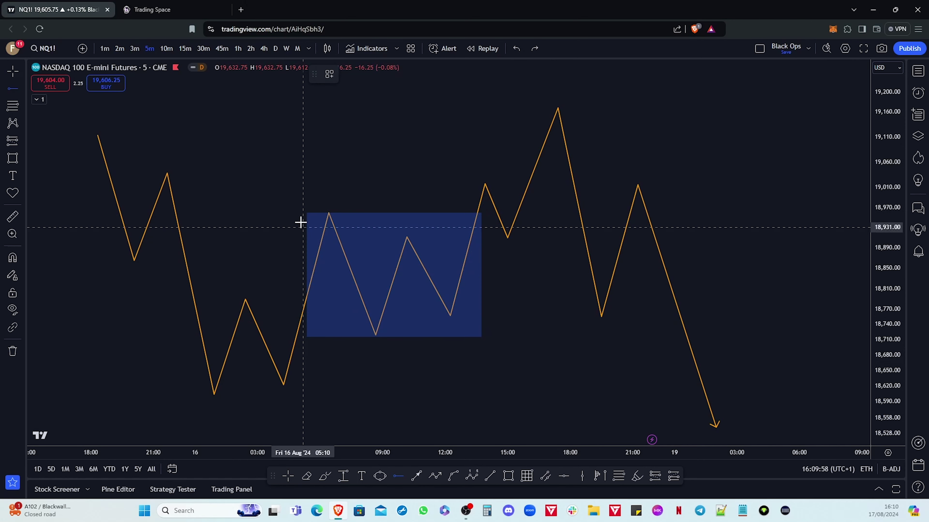
click(327, 211)
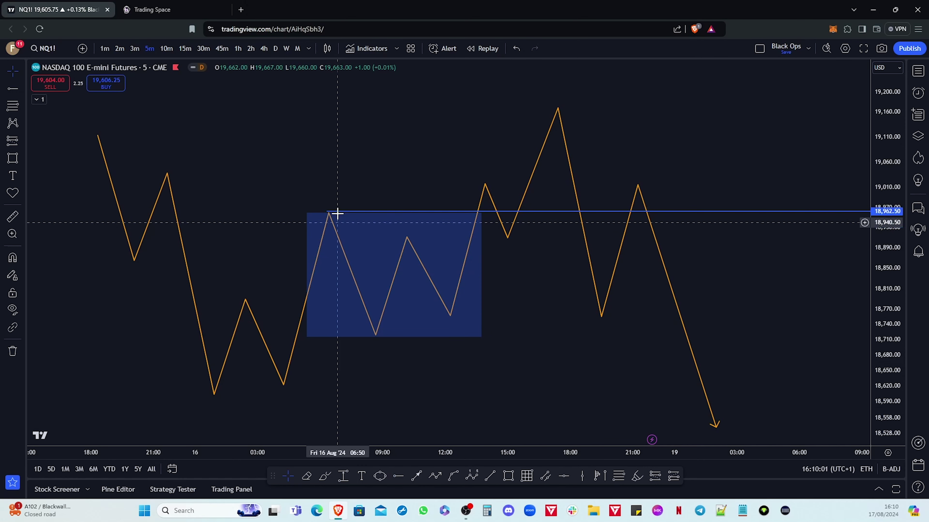
click(398, 476)
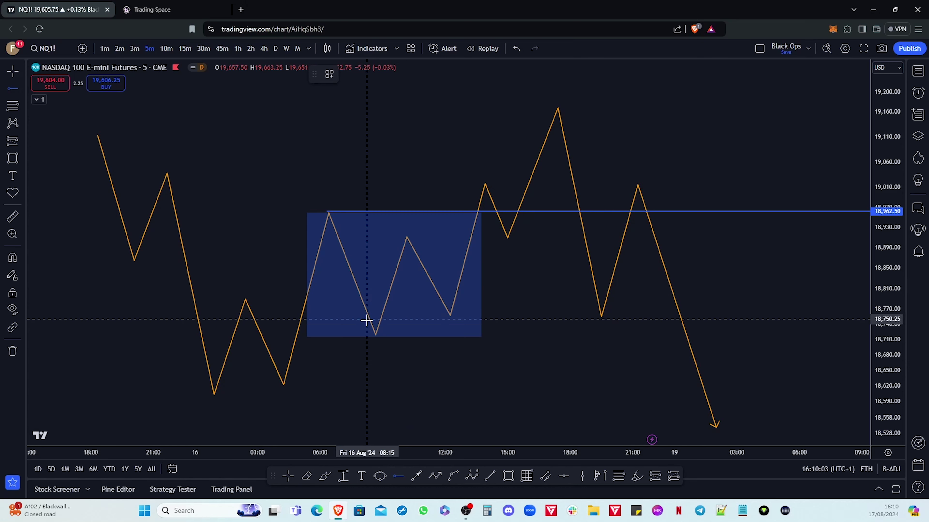
click(362, 336)
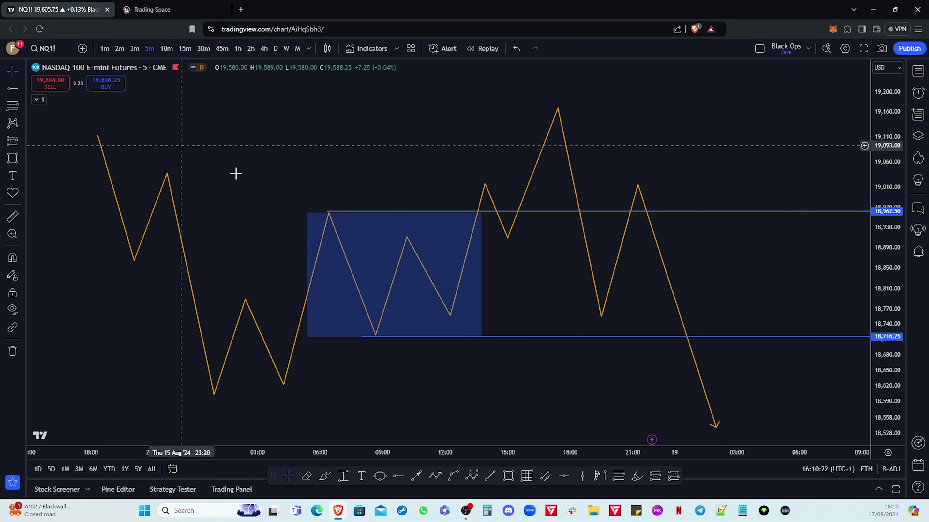
Add horizontal rays at the early swing high, about 19,037.25, and at the breakout high, about 19,016.00, colouring the breakout ray white
click(399, 476)
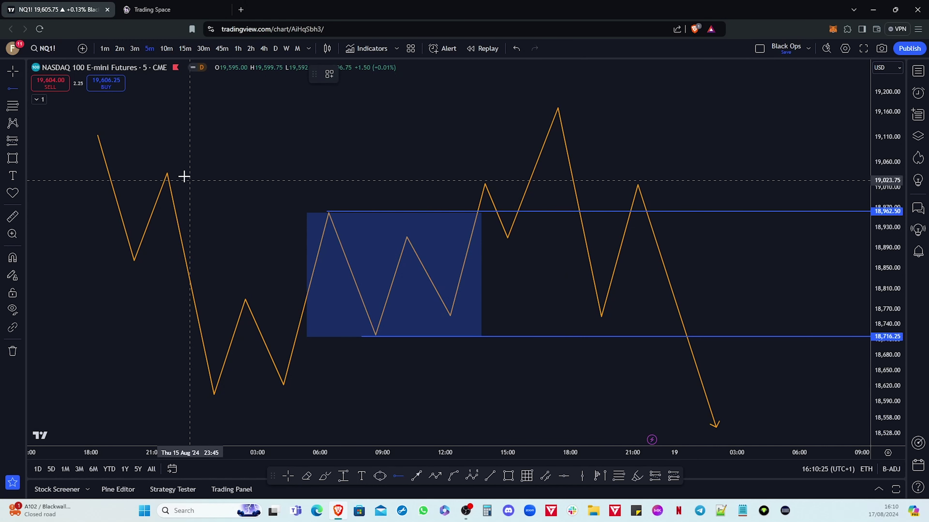
click(160, 174)
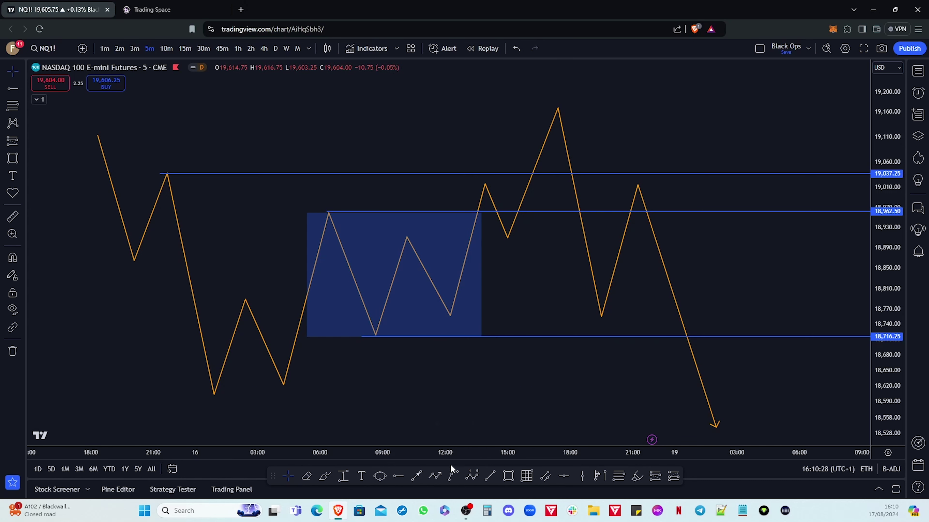
click(398, 476)
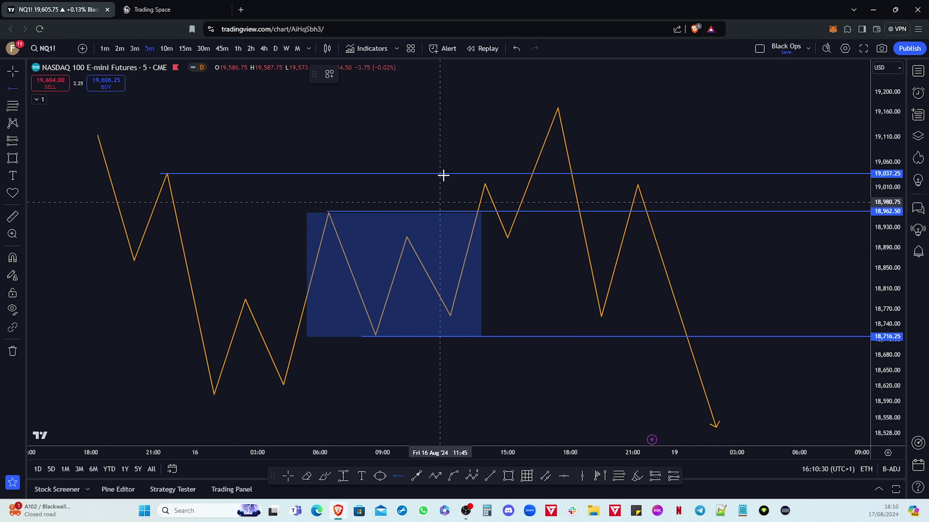
click(477, 184)
click(347, 75)
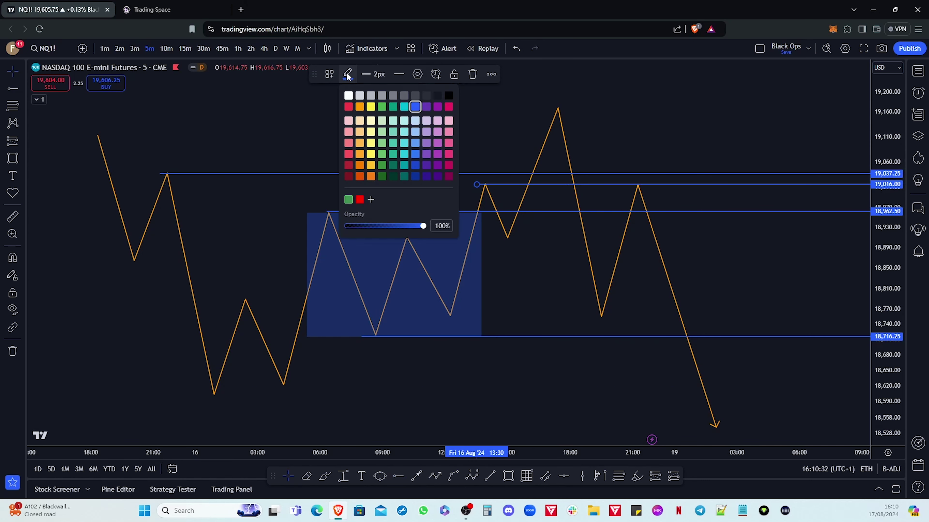
click(348, 95)
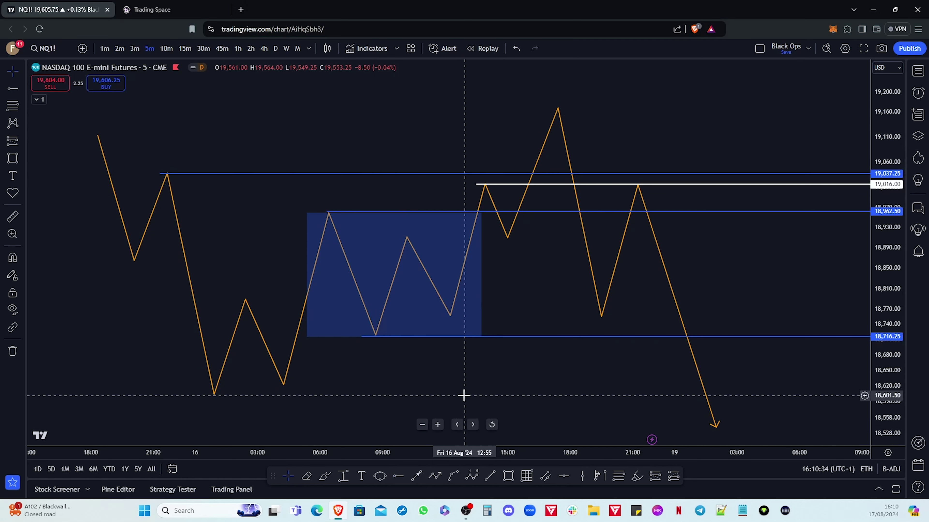
Colour the horizontal ray at the early swing high red
click(179, 173)
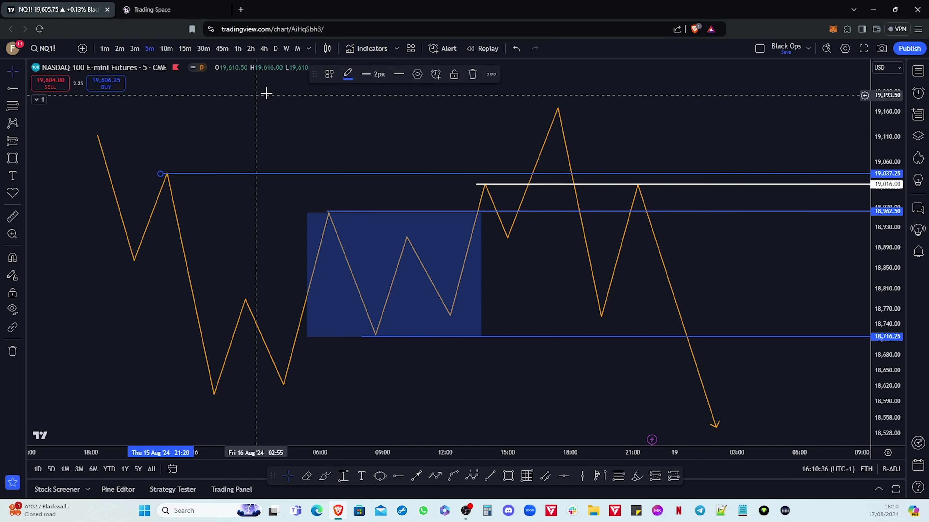
click(347, 74)
click(360, 107)
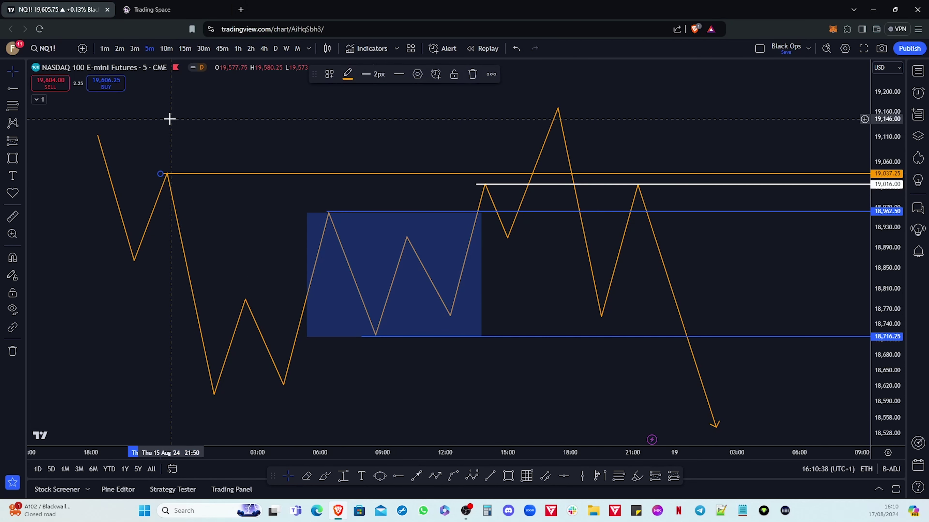
click(348, 75)
click(348, 107)
click(535, 387)
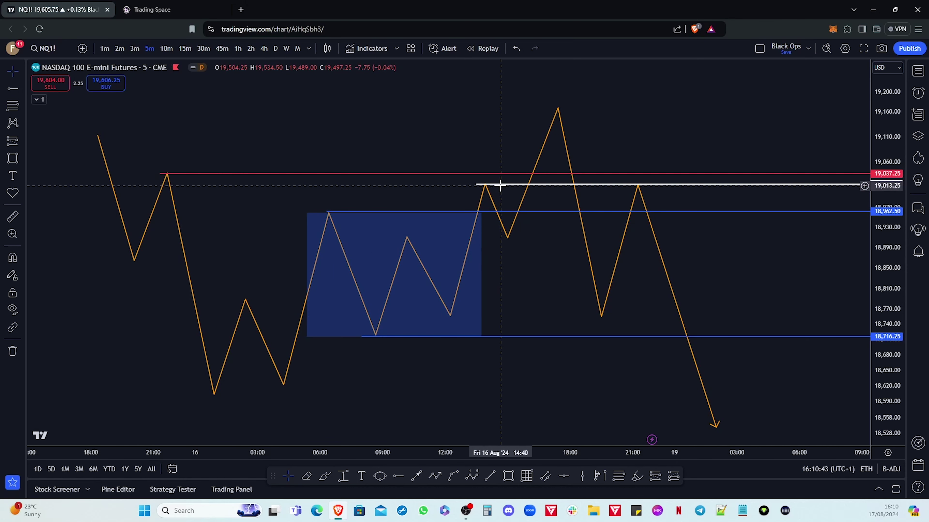
Mark the swing low before the peak with a white arrow extending rightward and shift the path's next low to about 18,770
click(483, 185)
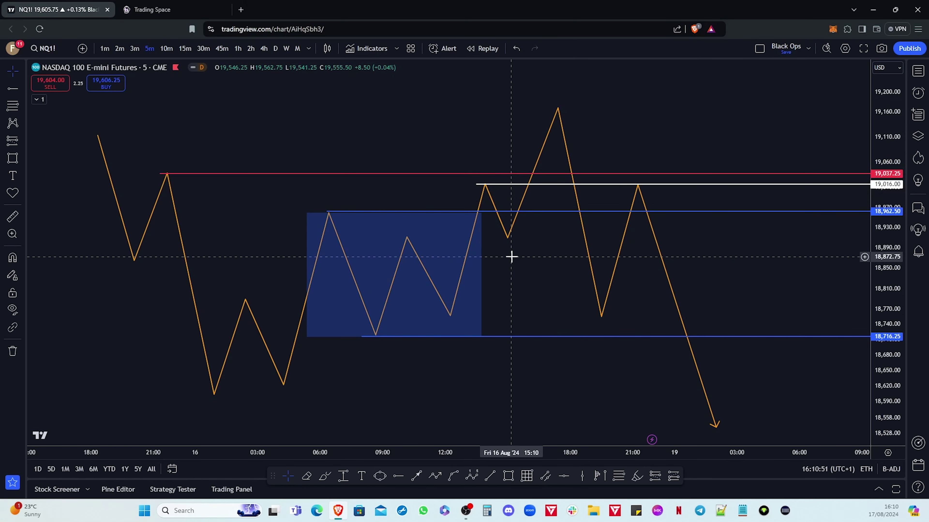
drag(512, 114, 433, 127)
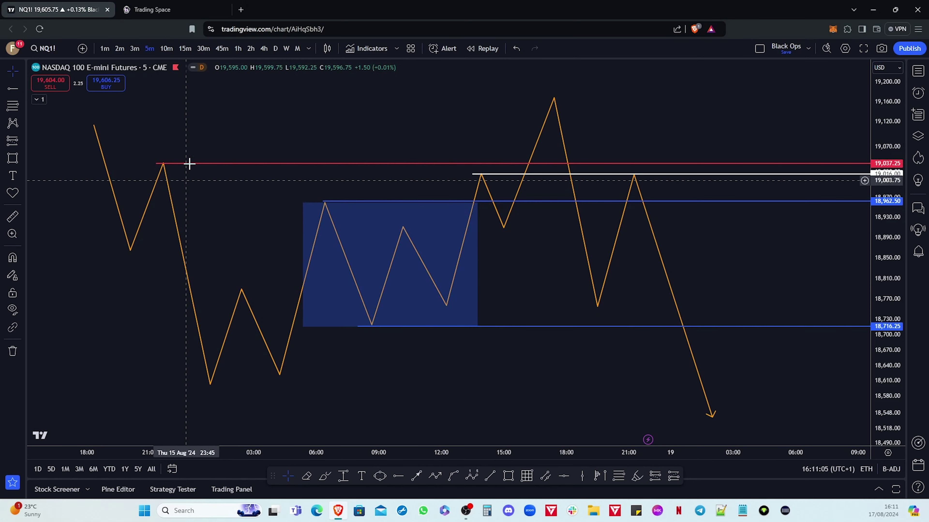
click(526, 198)
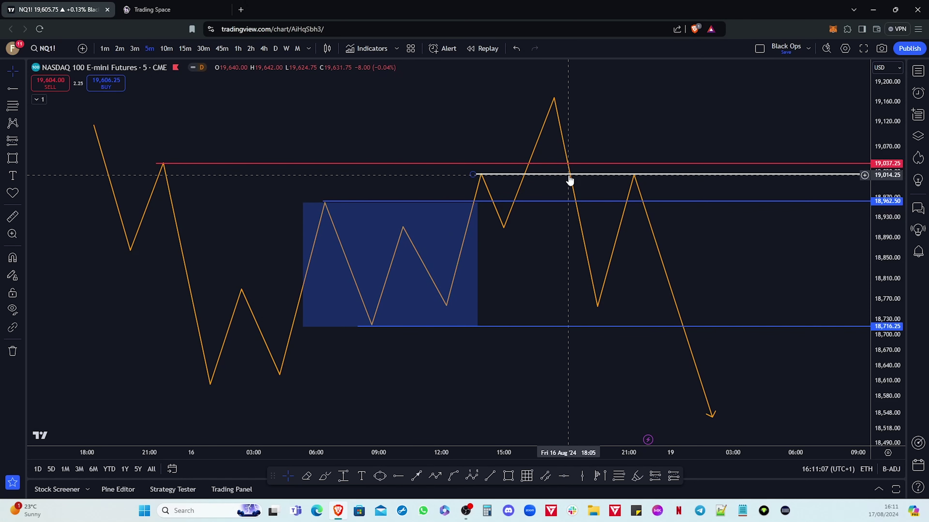
click(597, 316)
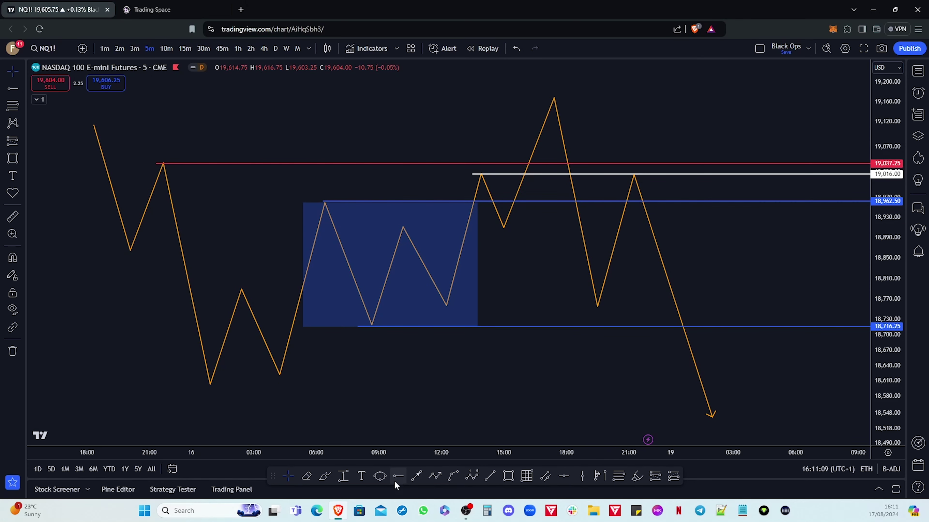
drag(597, 307, 588, 300)
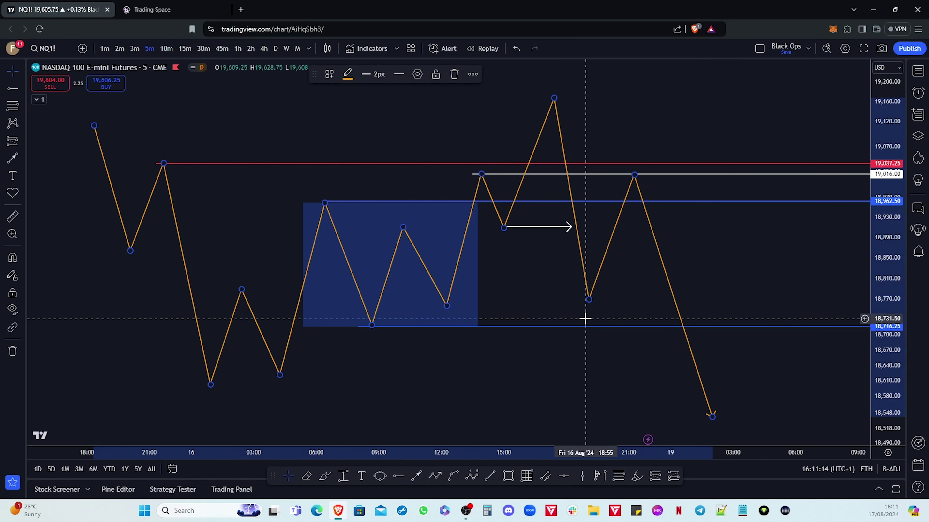
Draw a rectangle around the white ray, spanning the drop from the peak to the final swing high, and fill it white
click(510, 477)
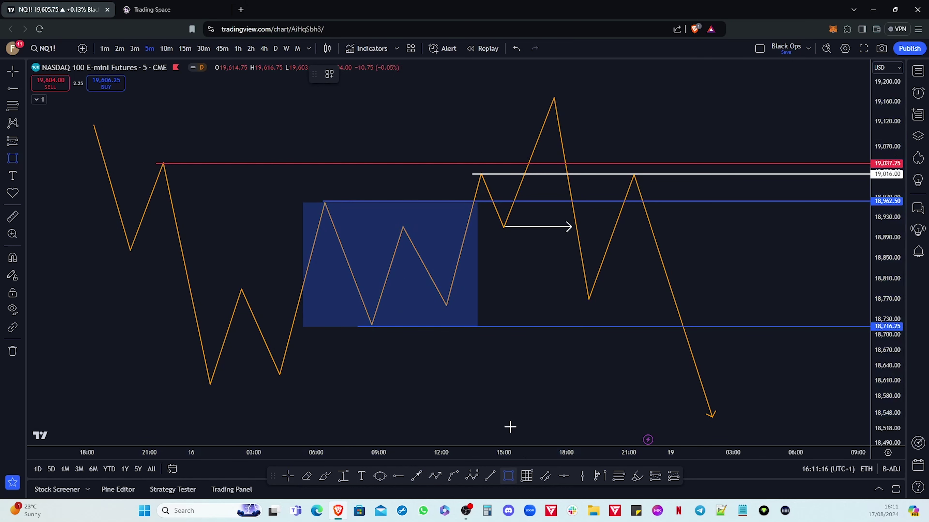
drag(557, 168, 679, 185)
click(367, 74)
click(367, 96)
click(745, 110)
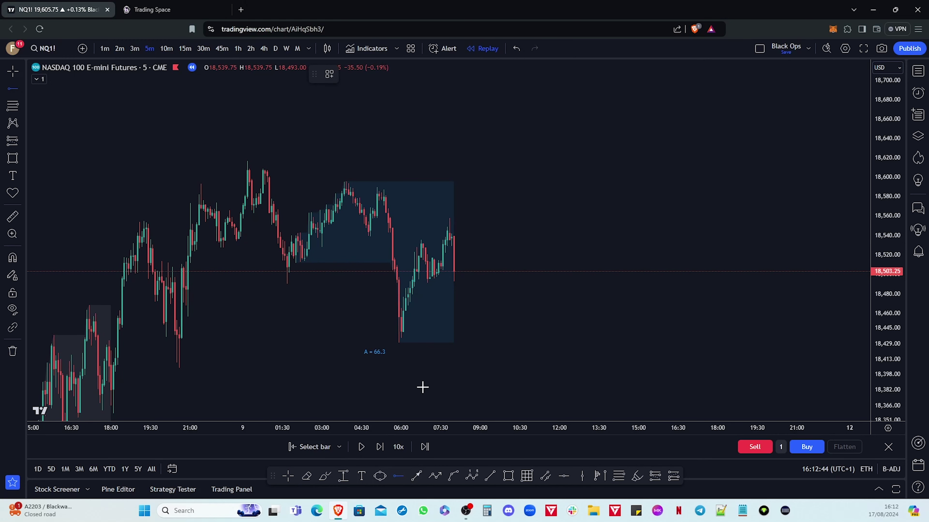
Place horizontal rays at the larger blue session box's low, 18,430.25, and high, 18,596.00, on the replay chart, colouring the upper ray blue
key(ctrl)
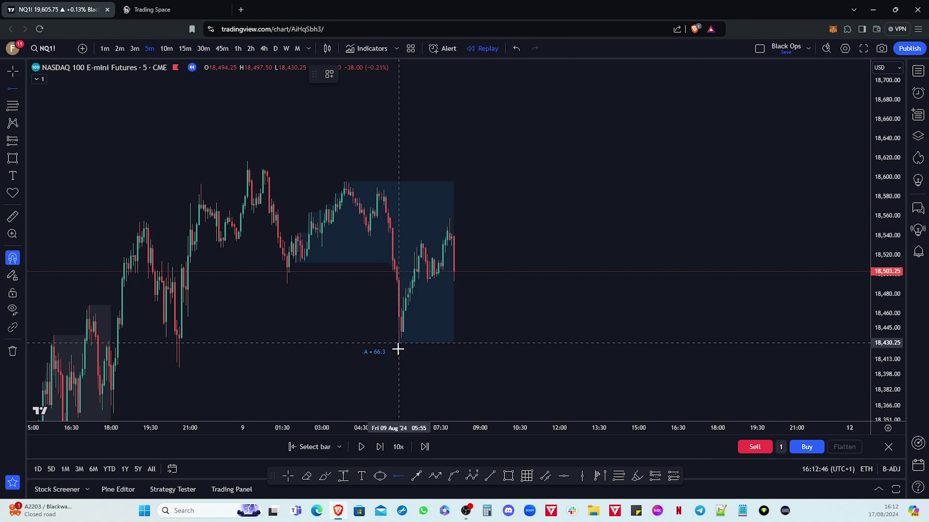
click(398, 350)
click(397, 476)
key(ctrl)
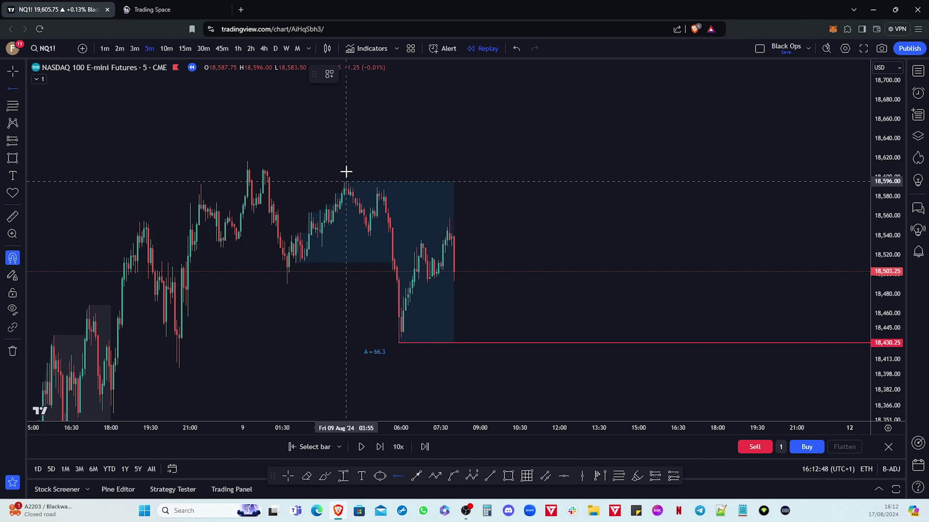
click(346, 171)
click(347, 74)
click(417, 107)
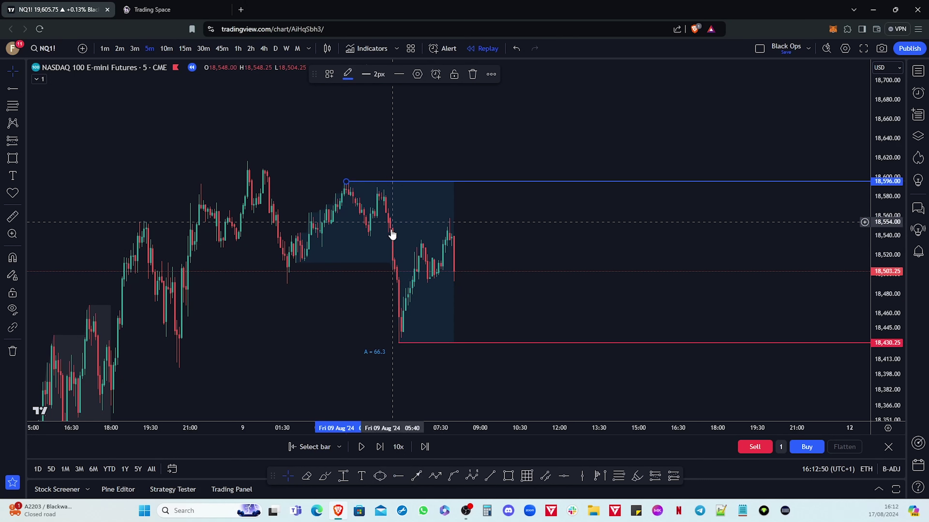
Colour the horizontal ray at the larger blue session box's low blue
drag(419, 349, 416, 325)
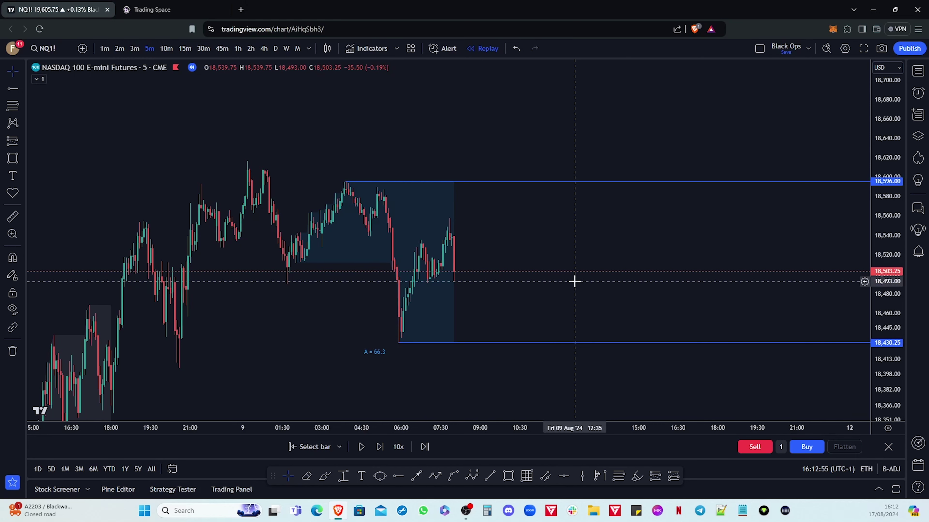
drag(560, 280, 507, 296)
scroll(506, 296, down, 1)
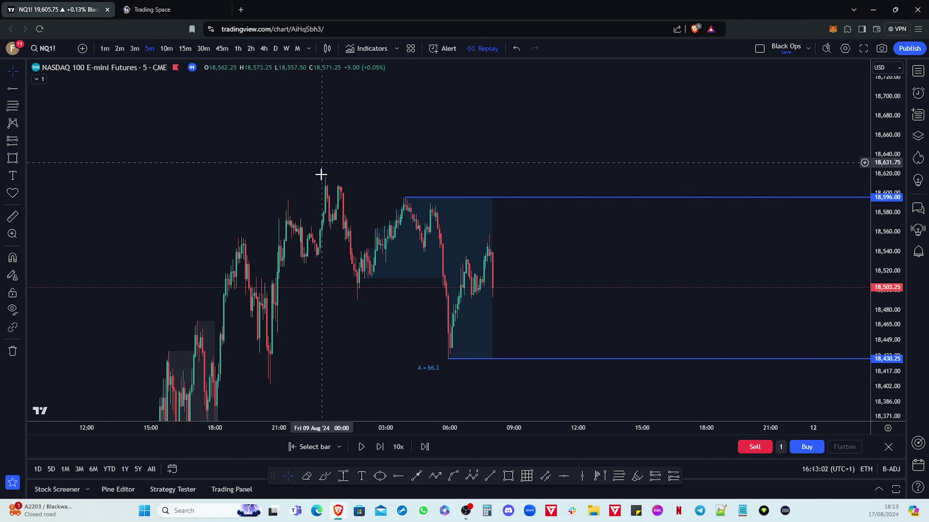
Place a horizontal ray at the swing high before the blue session box, at 18,617.00, and colour it red
click(398, 476)
click(325, 177)
click(348, 74)
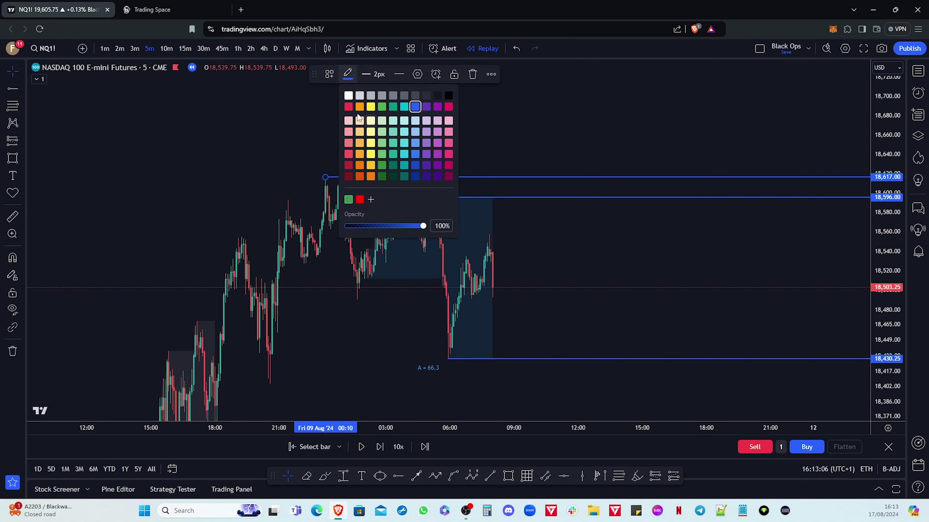
click(349, 109)
click(541, 133)
Place red horizontal rays at the earlier swing lows, at 18,404.25 and 18,353.75
drag(592, 379, 609, 286)
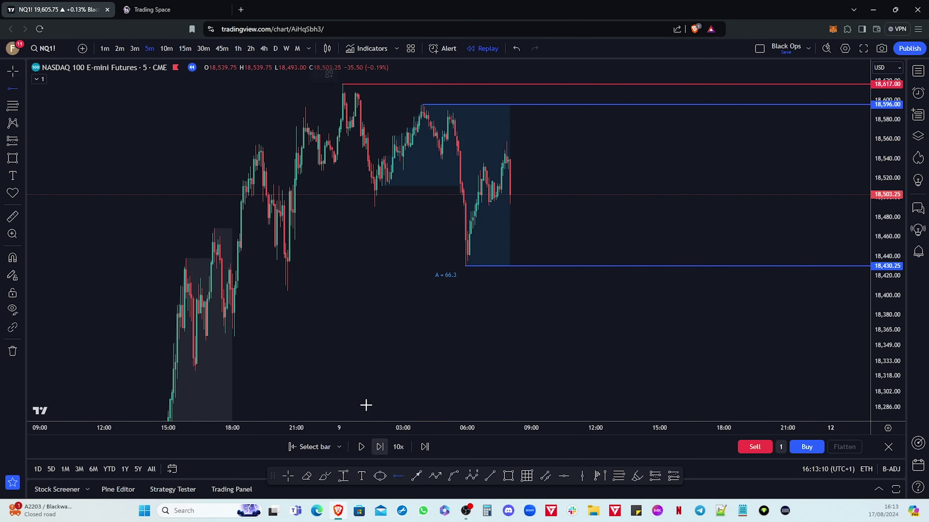
key(ctrl)
click(287, 292)
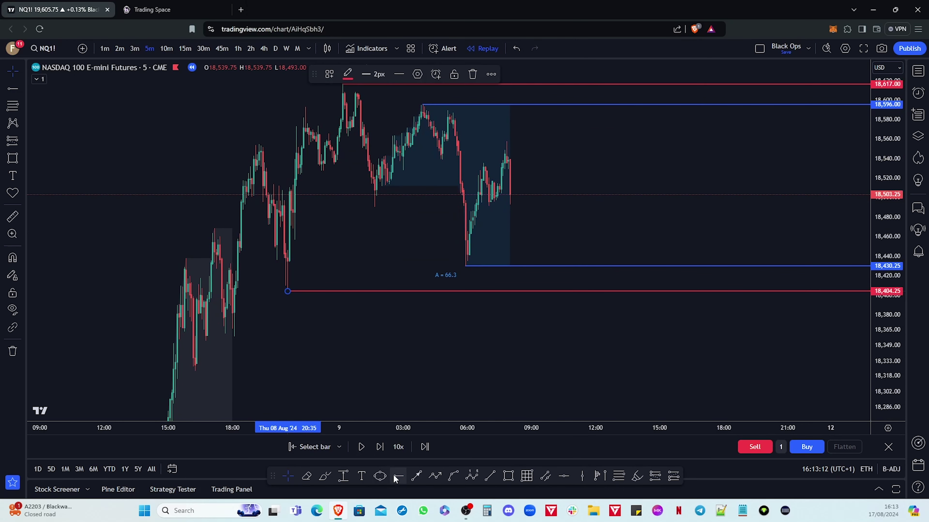
click(398, 476)
click(234, 336)
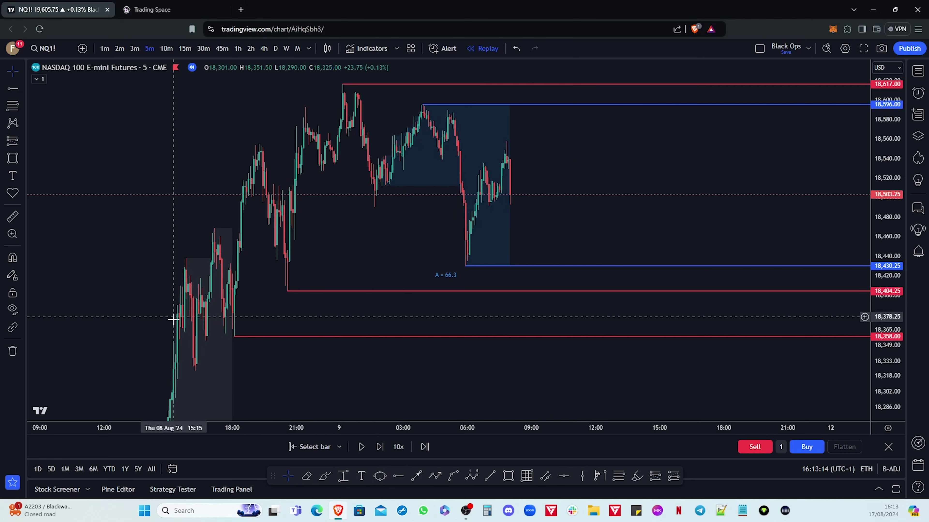
drag(234, 336, 207, 350)
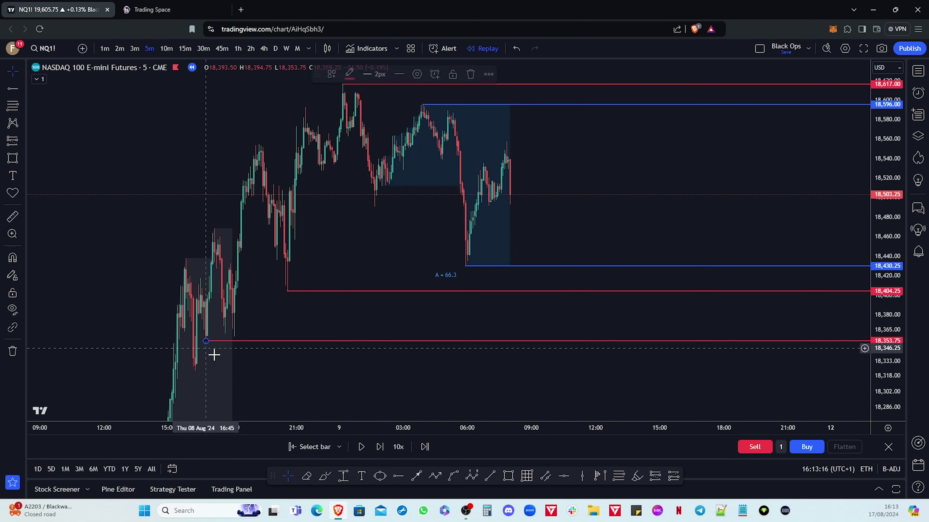
Play the bar replay forward until price breaks above the red 18,617.00 ray, and pause it
drag(618, 217, 541, 249)
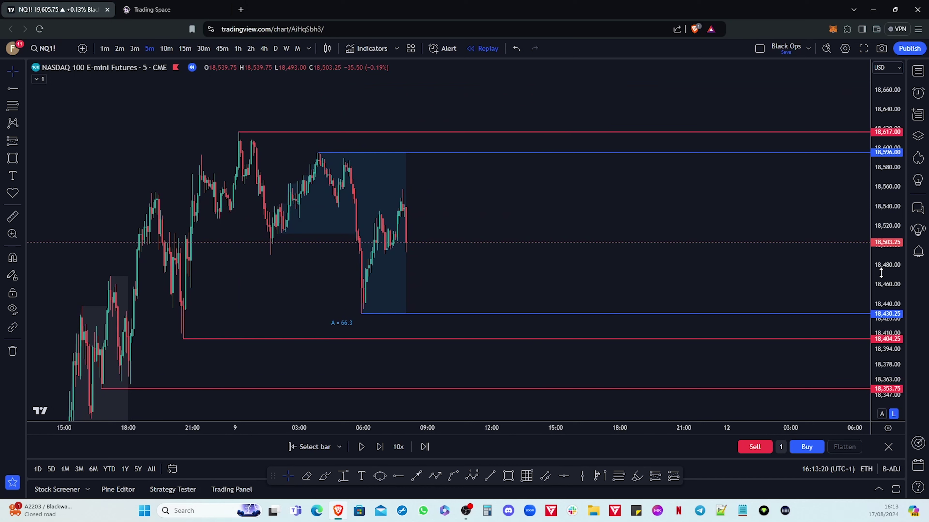
drag(890, 179, 877, 260)
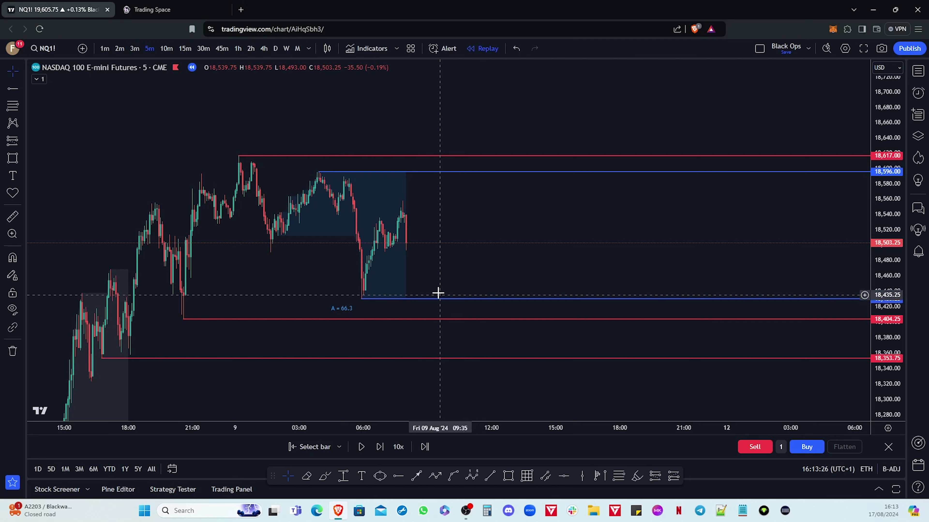
click(363, 449)
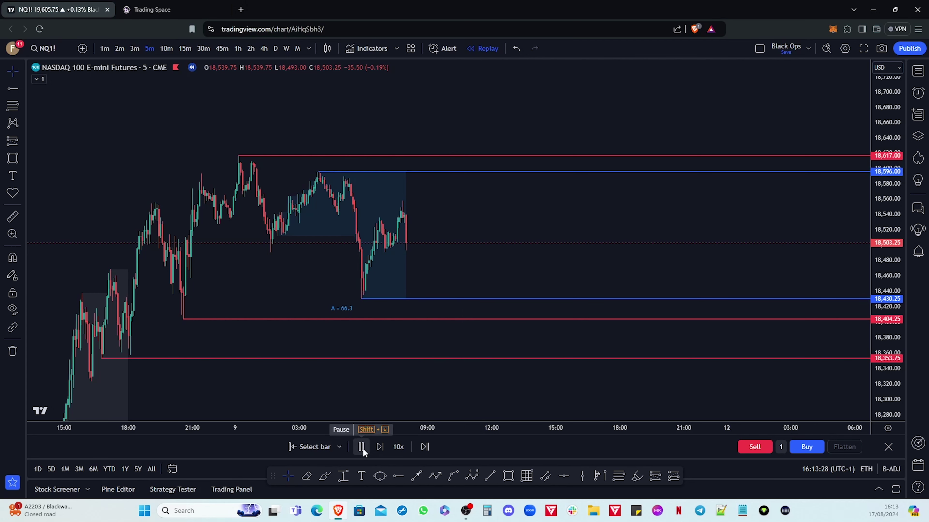
click(362, 448)
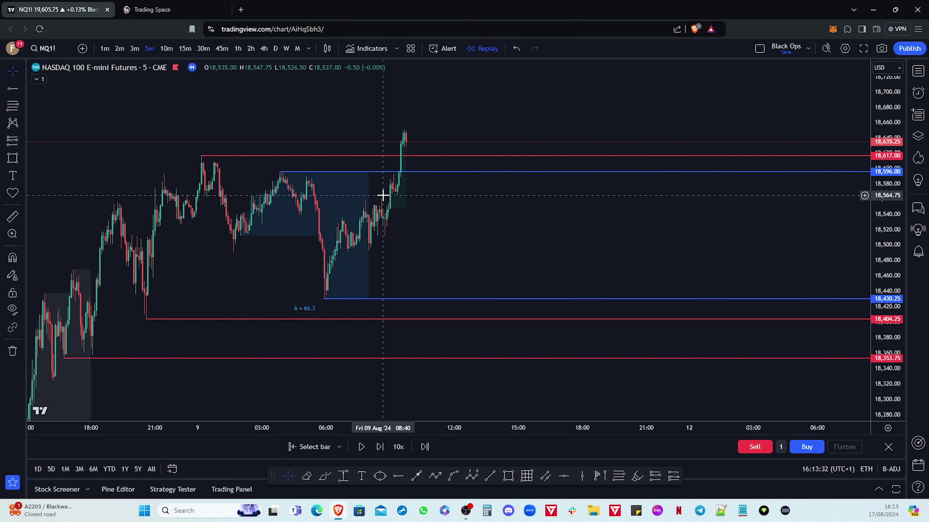
Place a horizontal ray at 18,593.50, on the minor swing high just below the blue 18,596.00 ray, and colour it white
drag(471, 240, 524, 268)
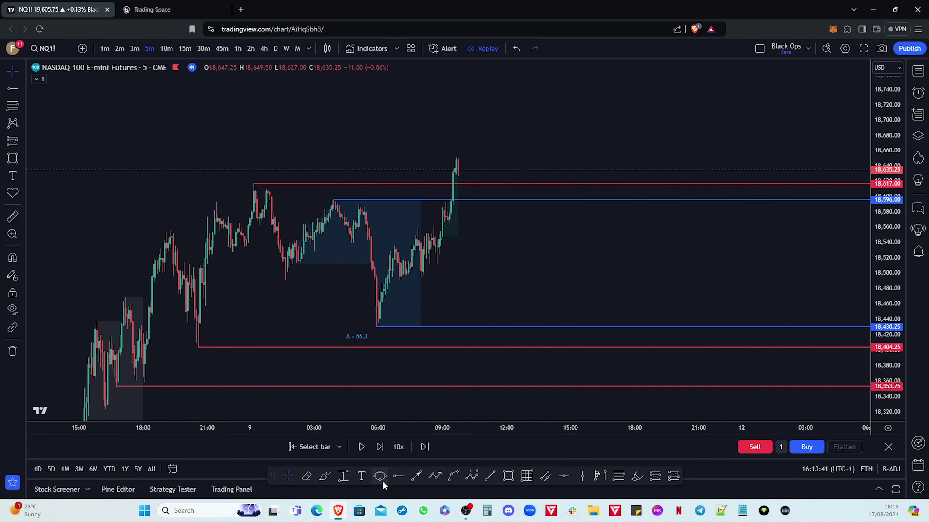
click(397, 477)
click(448, 212)
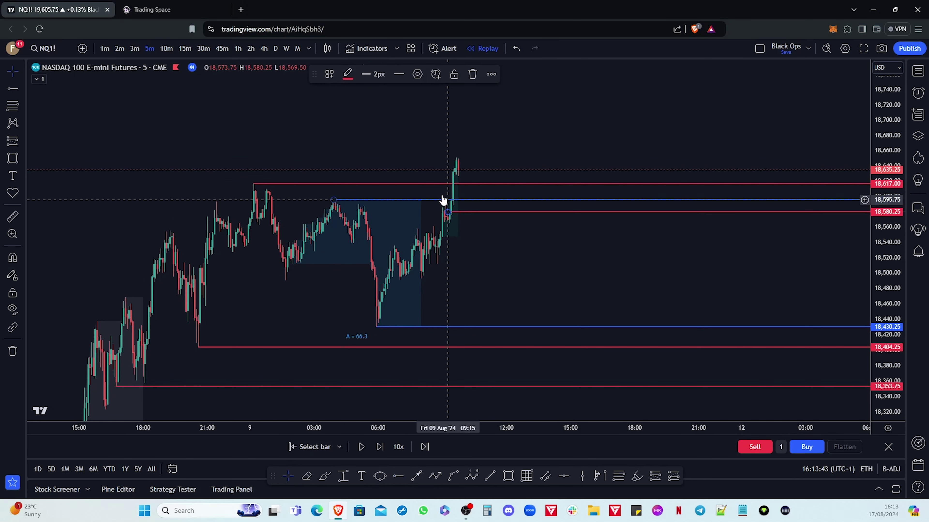
click(348, 76)
click(349, 96)
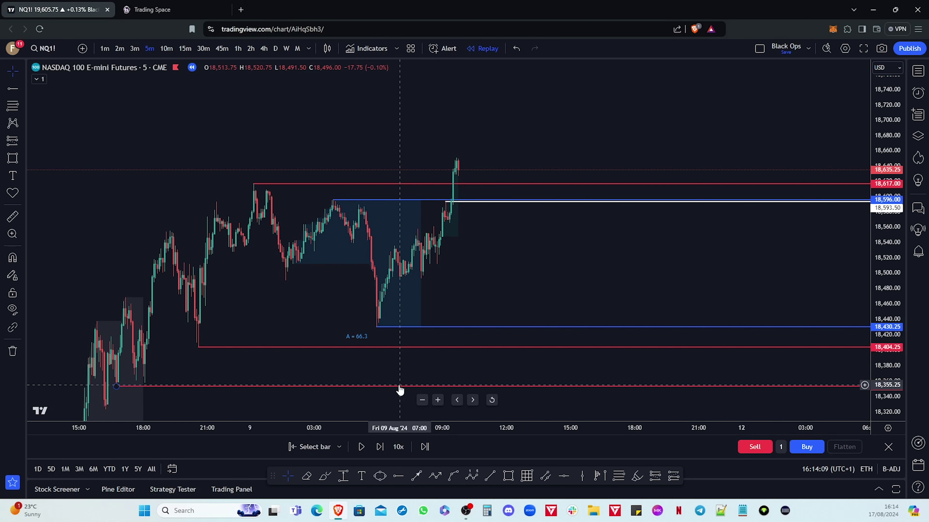
Advance the replay bar by bar until price drops back below the white 18,593.50 ray
click(379, 447)
click(378, 447)
click(379, 446)
click(382, 451)
click(382, 450)
click(382, 450)
click(381, 450)
click(381, 450)
click(382, 450)
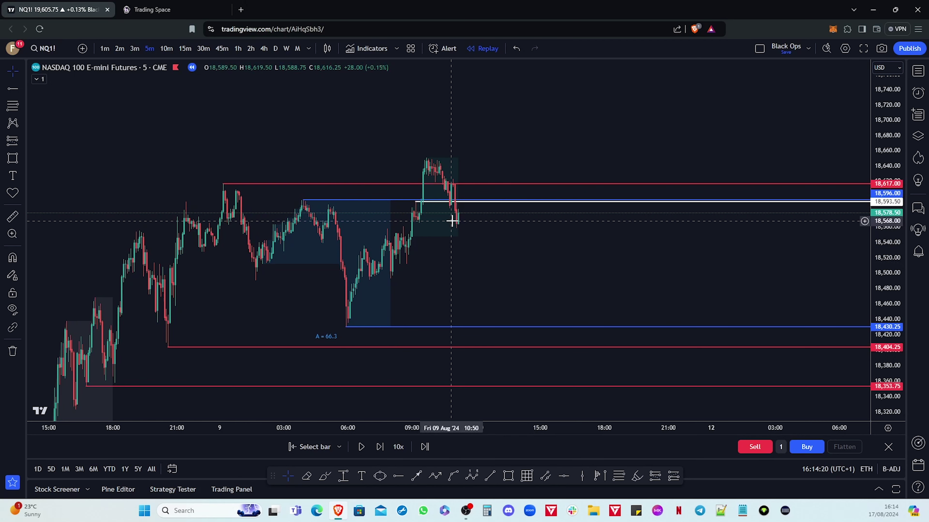
Draw a horizontal arrow at 18,565.50 from the swing low before the rally to the latest drop, and apply the BOS template
click(416, 476)
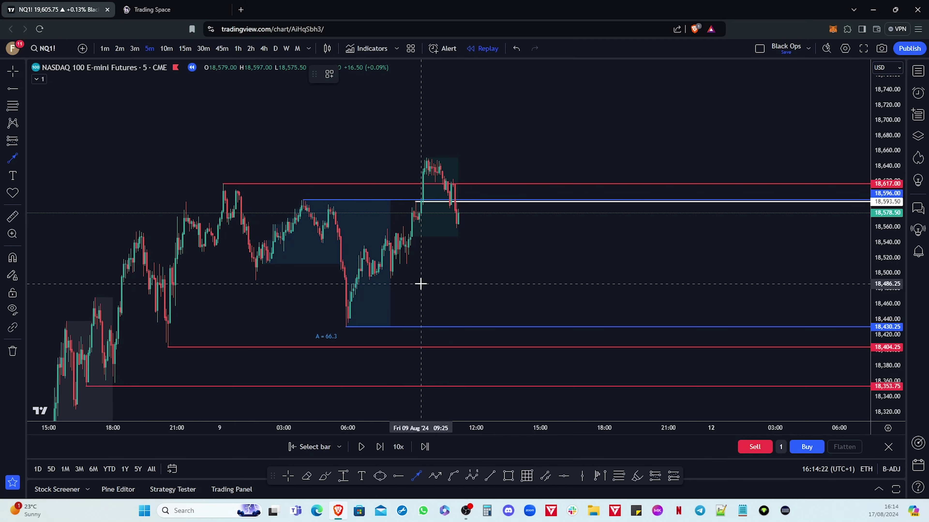
click(419, 223)
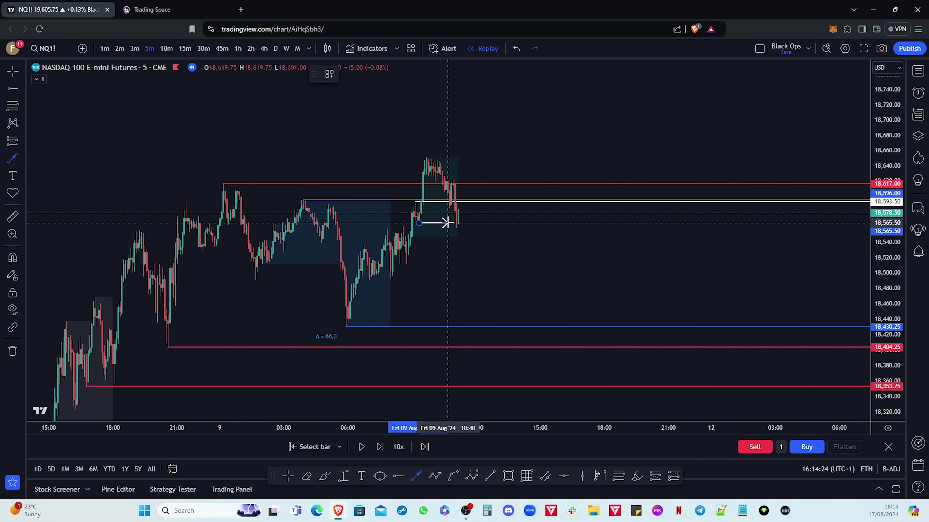
click(446, 223)
click(329, 74)
click(332, 130)
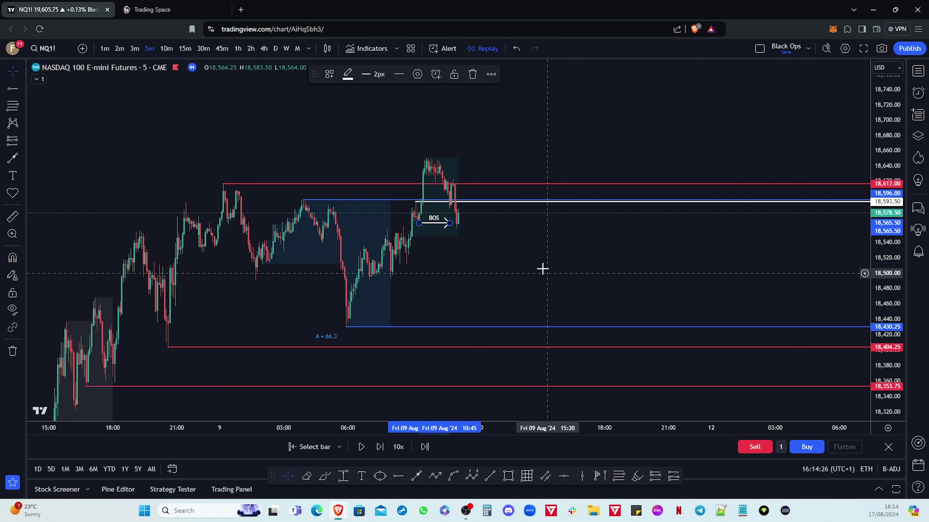
click(546, 272)
scroll(534, 293, up, 5)
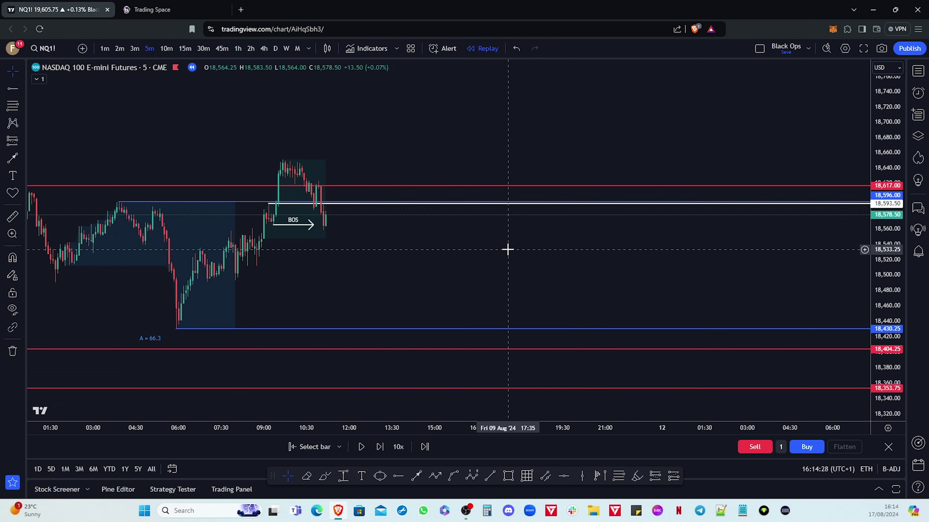
scroll(508, 250, down, 1)
drag(496, 265, 514, 273)
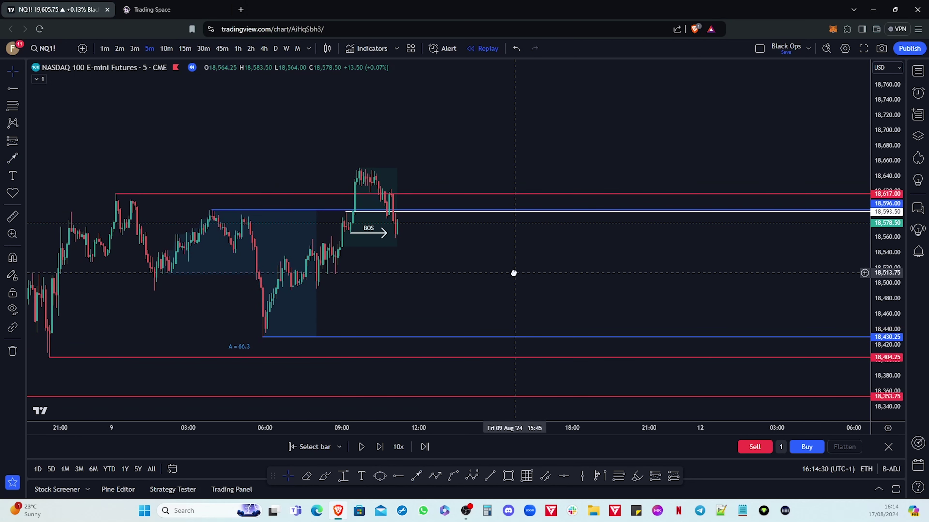
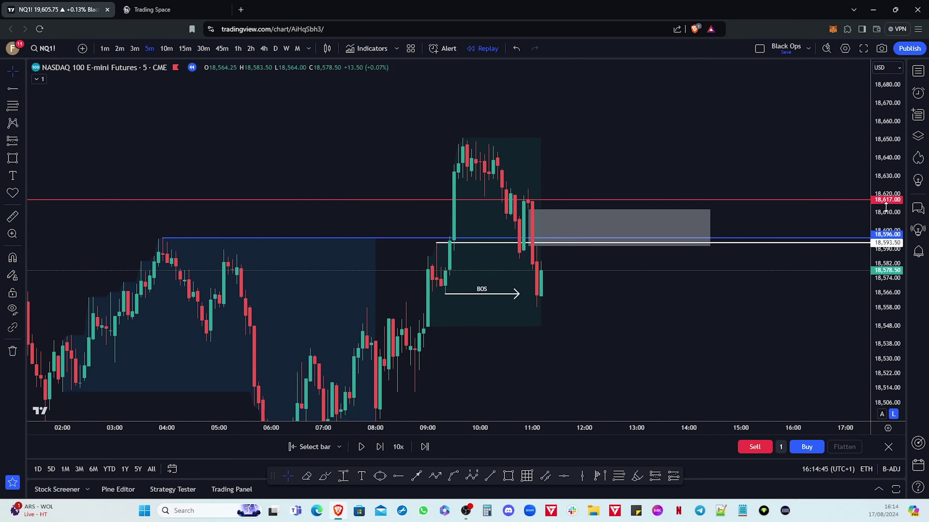
Place a short position with its entry at 18,592.00 on the grey zone's lower edge and its stop at 18,624.25
drag(742, 334, 630, 311)
scroll(630, 311, down, 1)
scroll(629, 311, down, 1)
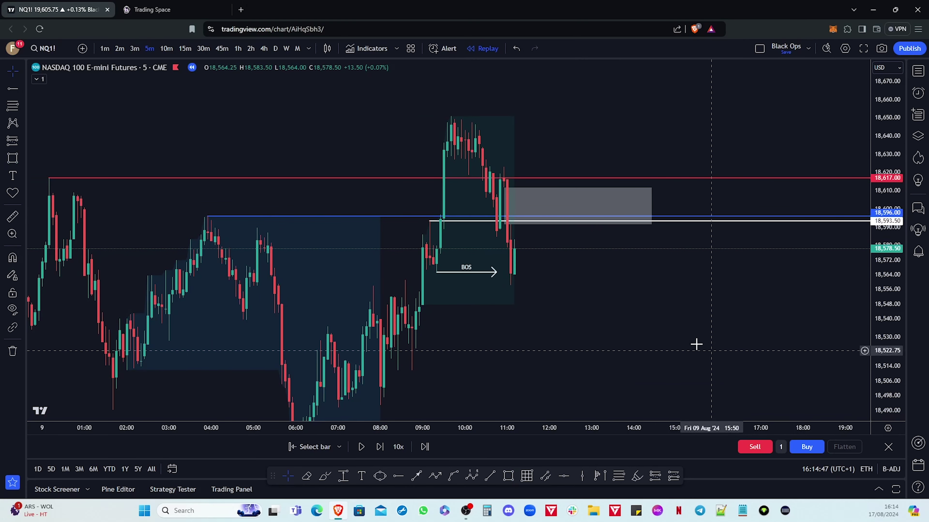
drag(709, 351, 665, 328)
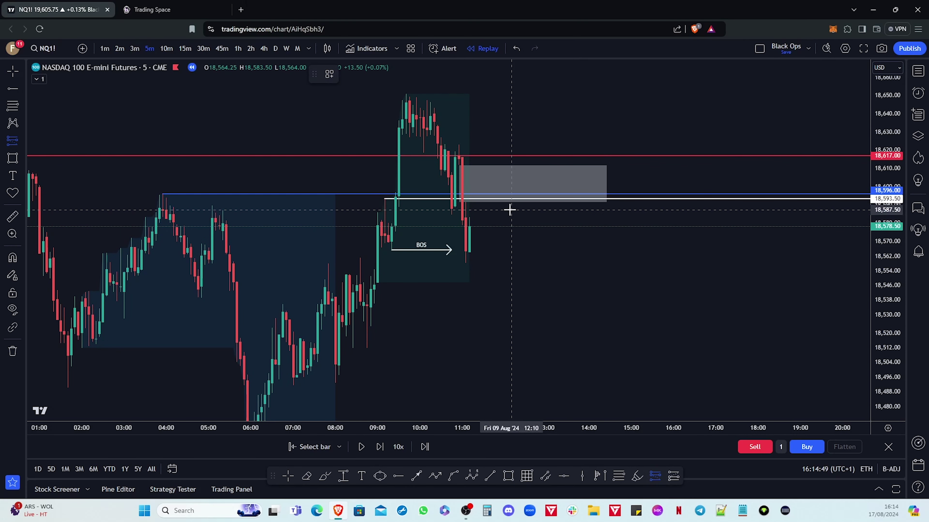
click(483, 201)
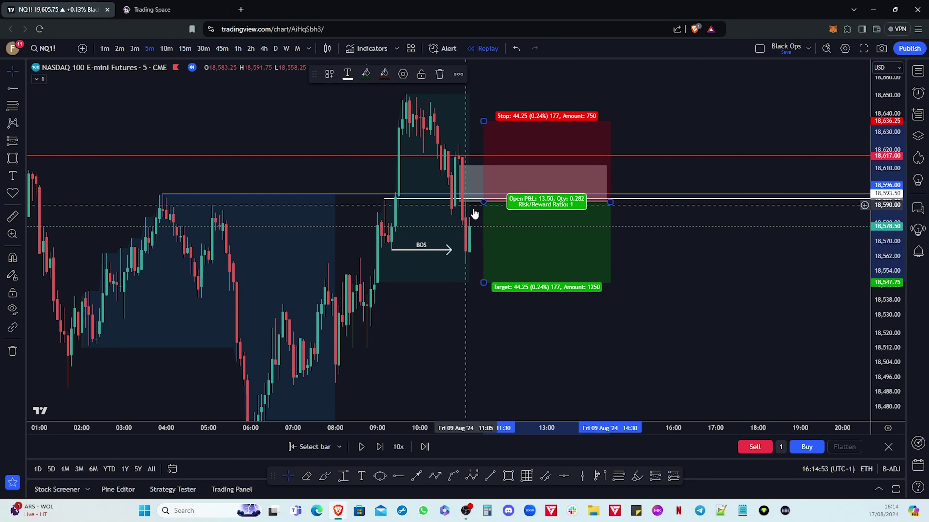
drag(484, 120, 478, 143)
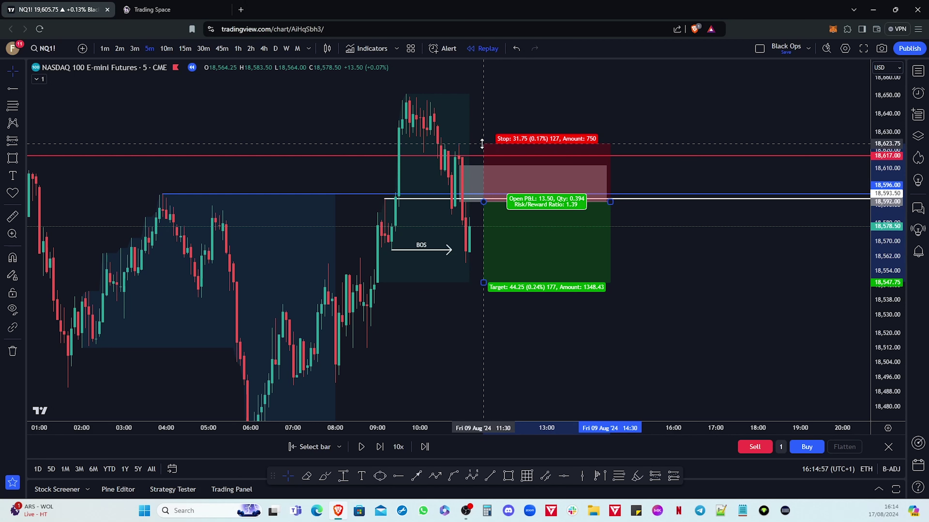
drag(482, 144, 485, 142)
click(739, 145)
Extend the short position's target down to 18,430.50, just above the lower blue session-low ray
drag(897, 119, 892, 215)
scroll(784, 355, down, 3)
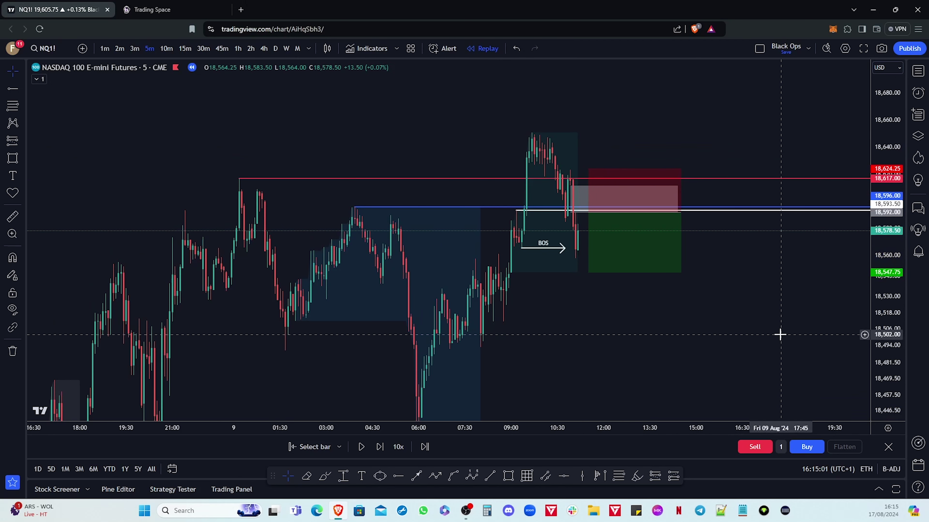
scroll(780, 335, down, 2)
drag(804, 351, 656, 263)
drag(876, 191, 878, 333)
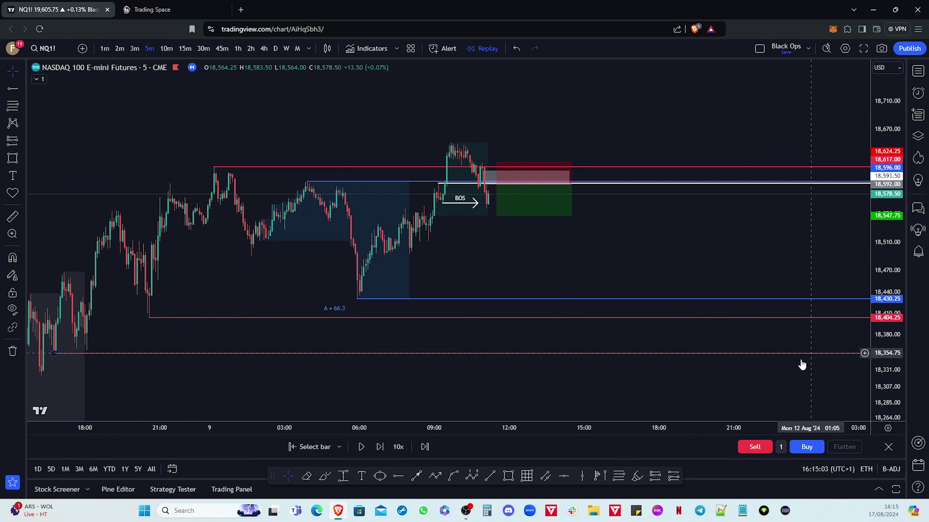
click(496, 215)
drag(496, 216, 458, 299)
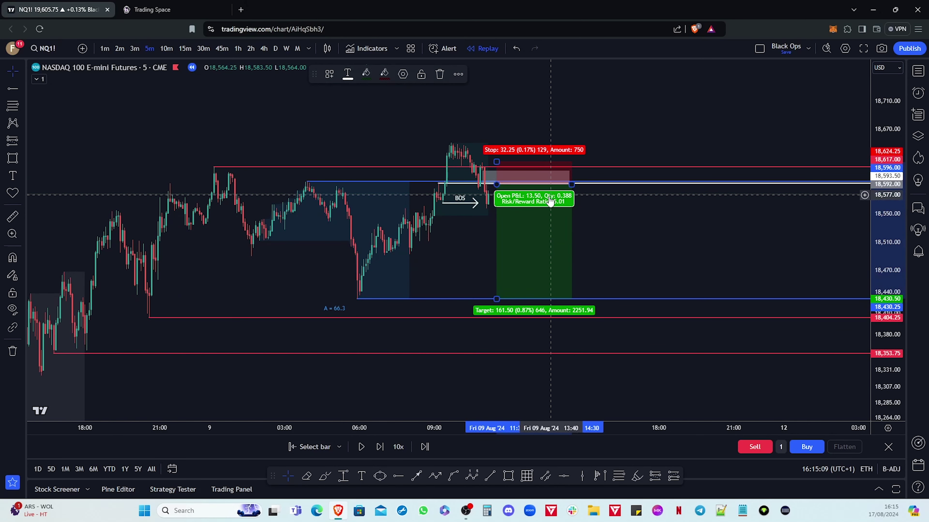
click(617, 268)
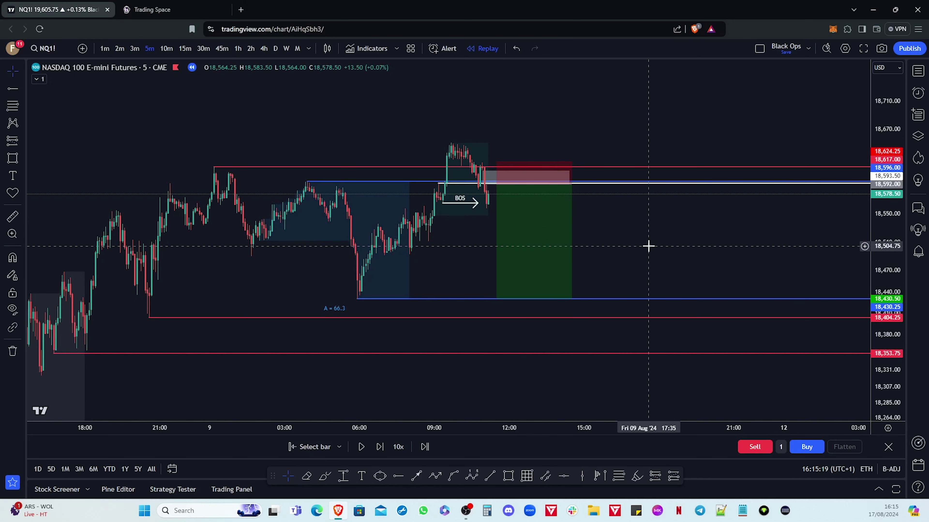
Compare the target with the lower liquidity rays and fine-tune it to 18,430.75
drag(876, 267, 879, 242)
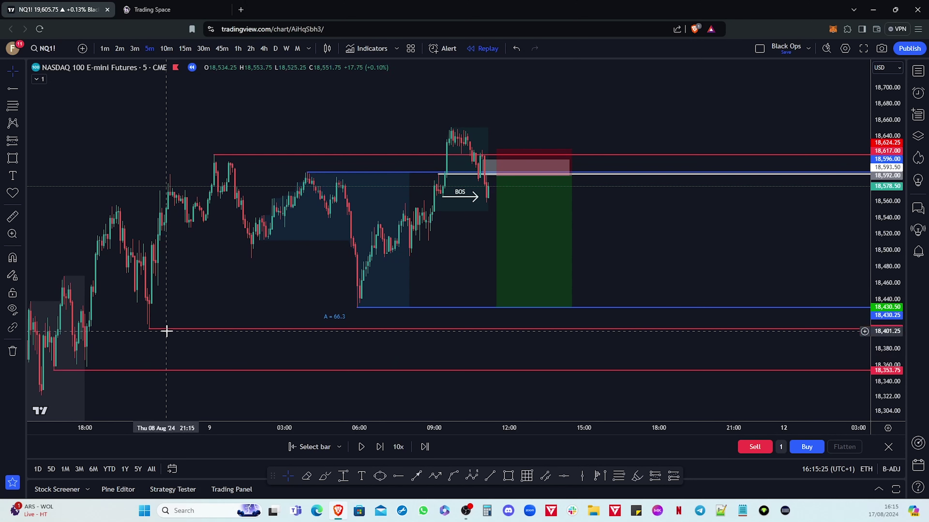
mouse_move(499, 308)
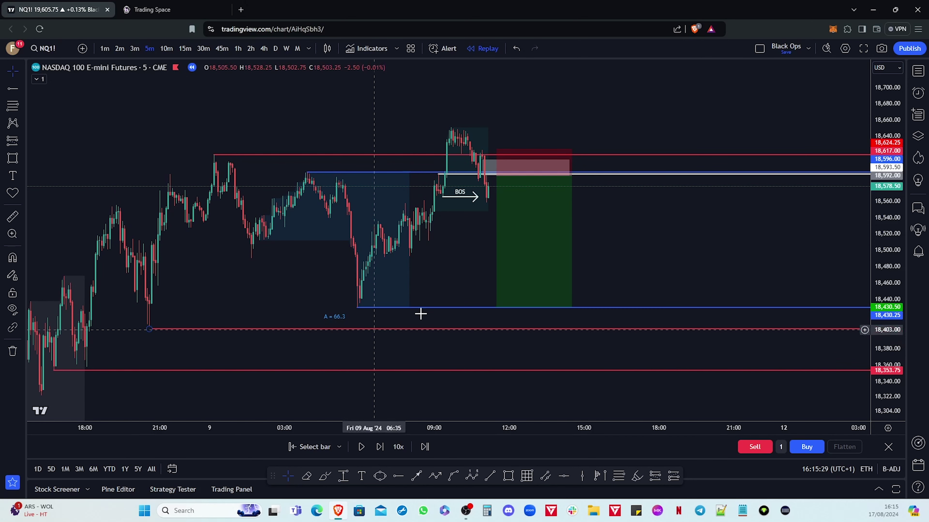
mouse_move(494, 306)
mouse_down()
mouse_move(479, 328)
mouse_move(469, 379)
mouse_move(499, 307)
mouse_up()
click(615, 243)
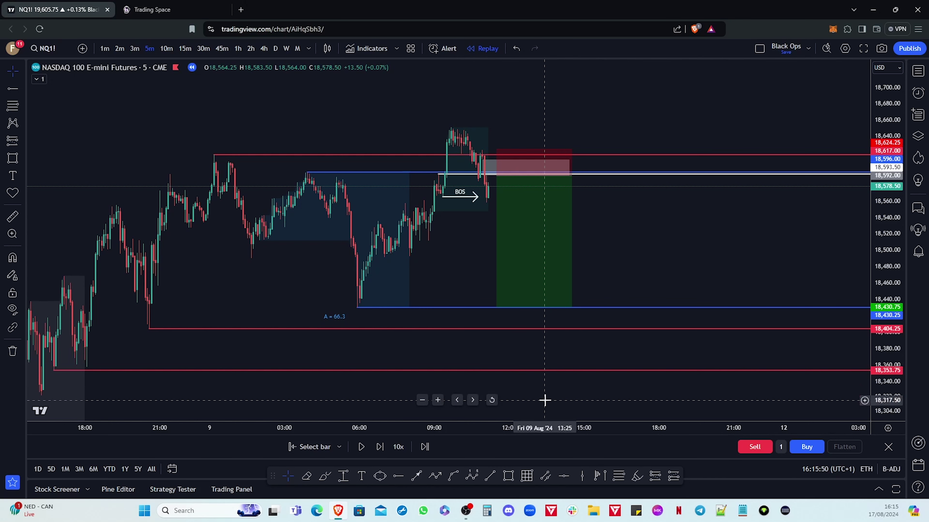
Advance the replay bar by bar until price climbs back toward the short entry
scroll(816, 327, up, 3)
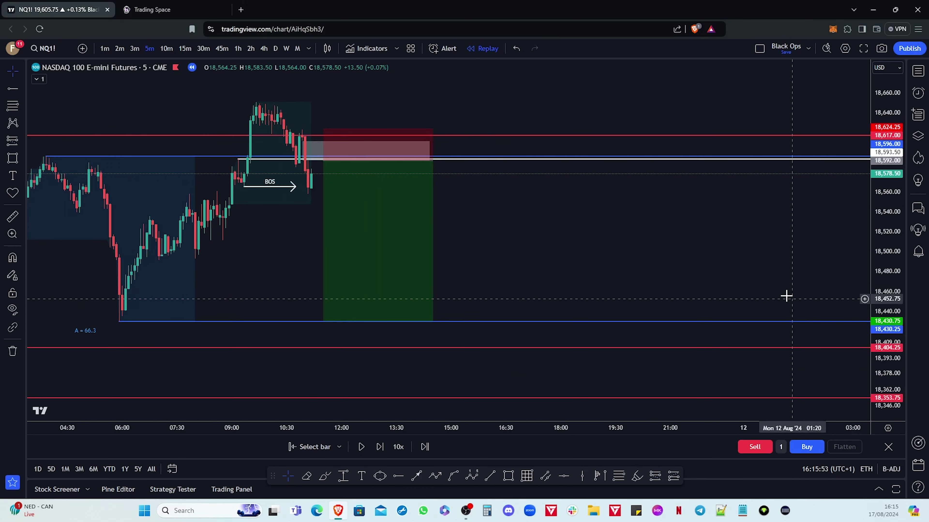
drag(712, 268, 685, 279)
click(380, 447)
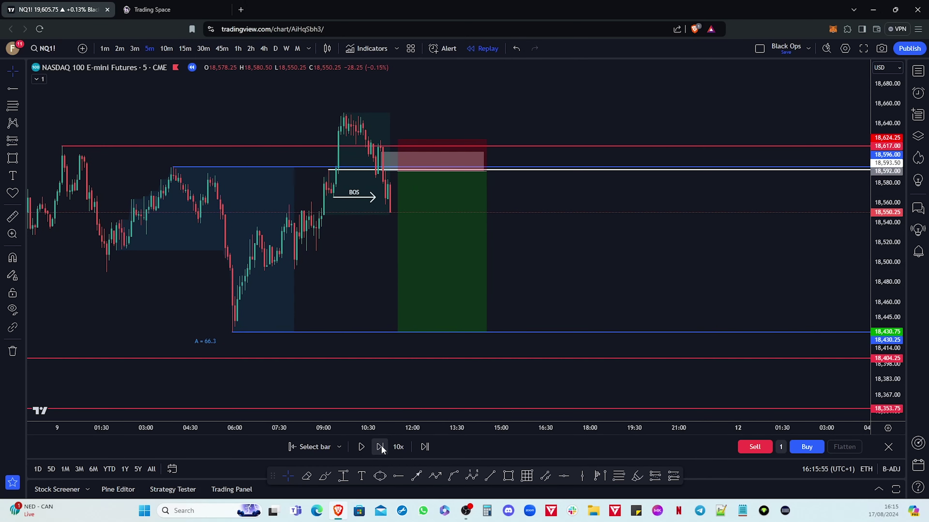
click(380, 447)
click(381, 447)
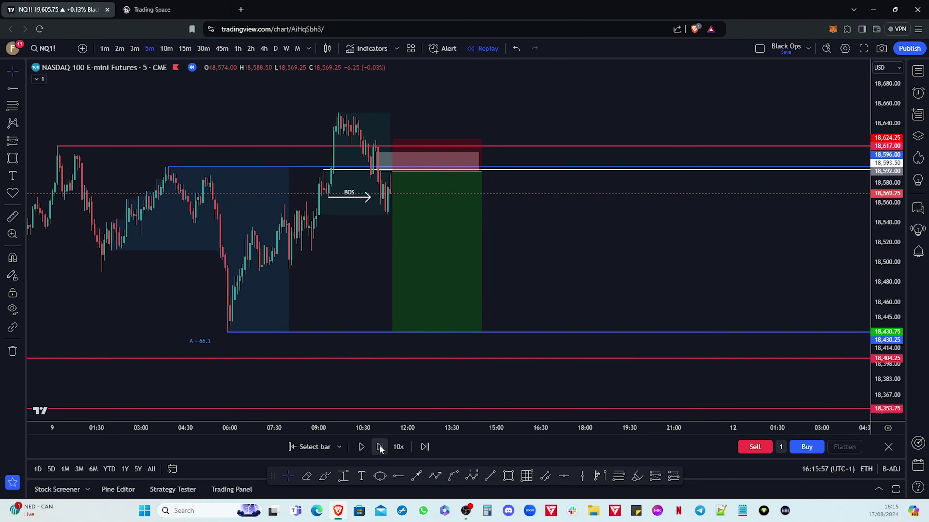
Shift the whole short position down slightly so its entry sits at 18,591.75 on the grey zone's lower edge
drag(629, 246, 750, 302)
scroll(883, 311, up, 6)
scroll(638, 193, up, 6)
drag(525, 269, 771, 329)
scroll(771, 329, up, 4)
drag(903, 387, 900, 171)
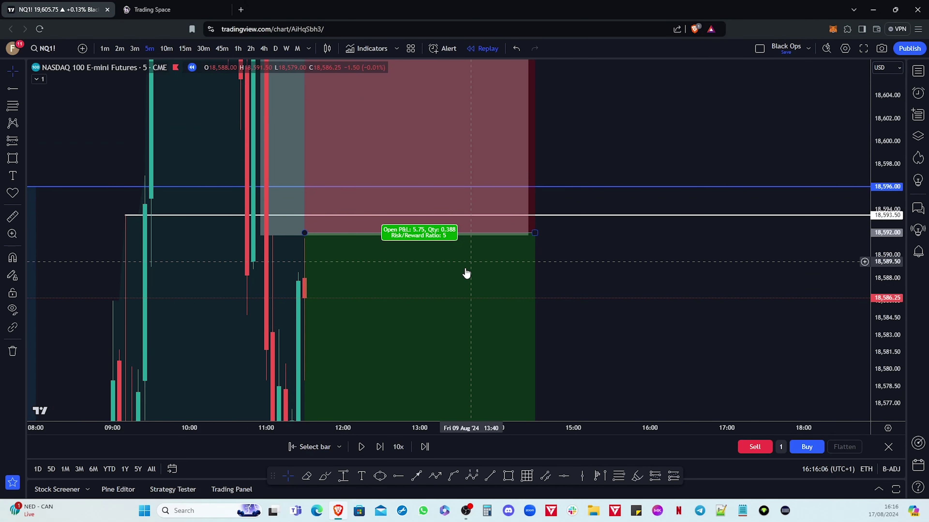
drag(433, 263, 431, 261)
click(683, 315)
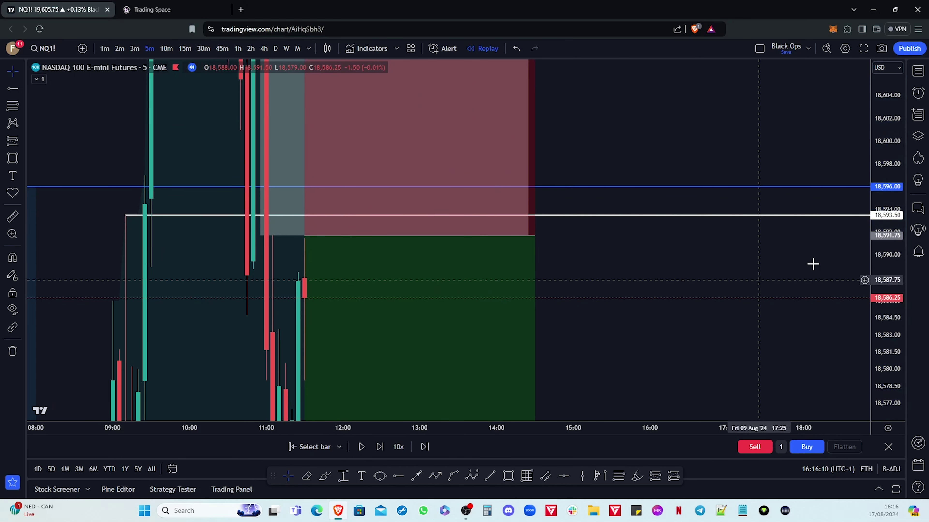
Advance the replay bar by bar until price retests the 18,591.75 entry and triggers the short position
drag(883, 116, 830, 402)
scroll(766, 367, down, 1)
scroll(763, 311, down, 4)
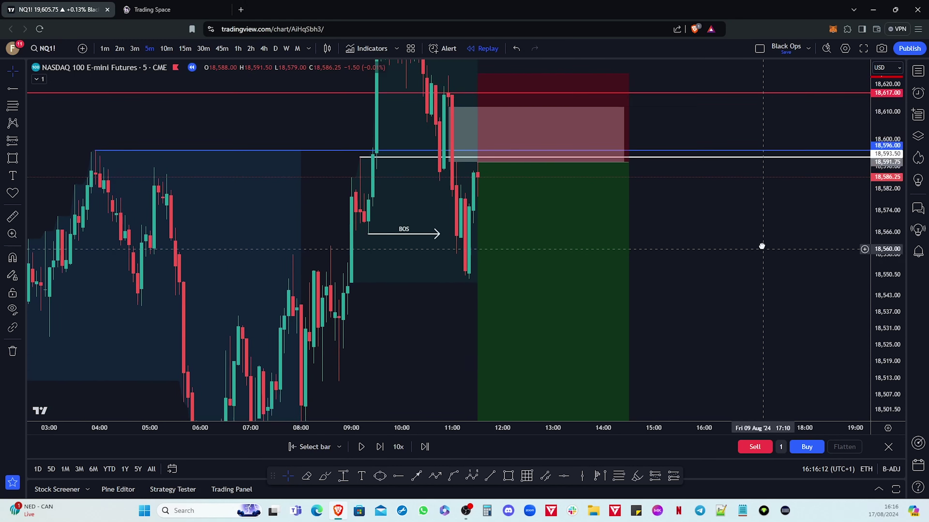
click(379, 447)
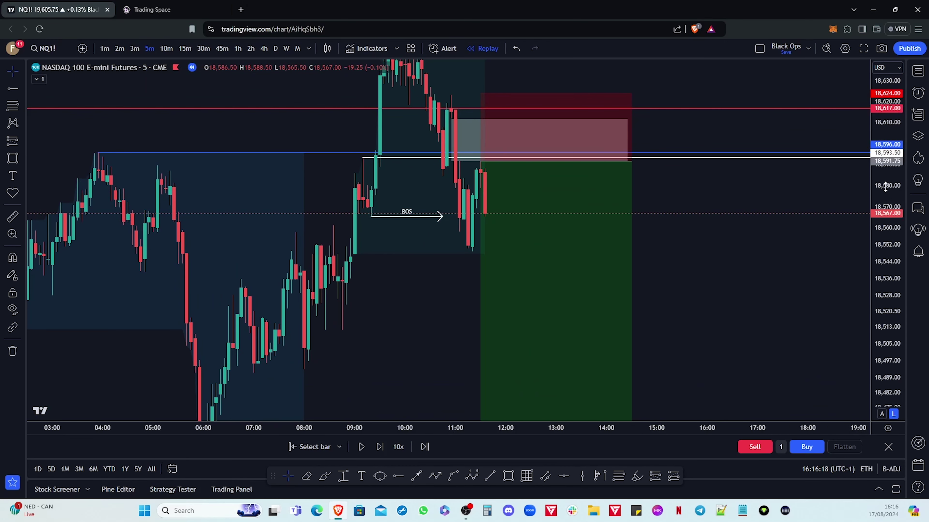
drag(886, 187, 887, 293)
drag(719, 310, 691, 289)
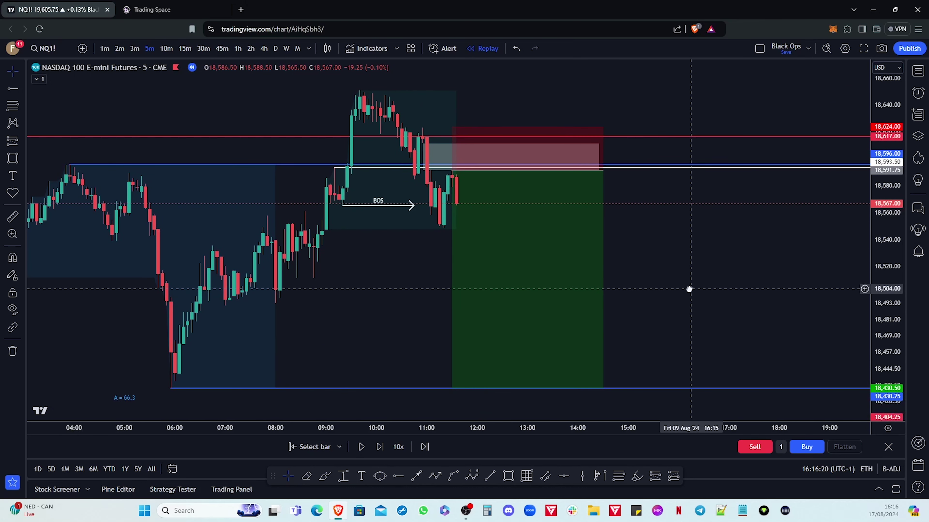
click(378, 448)
click(379, 447)
click(379, 447)
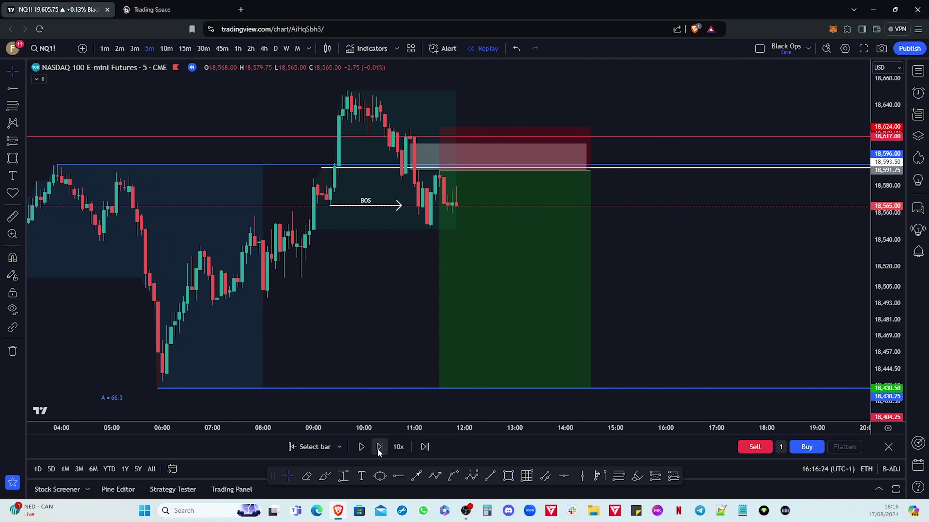
click(378, 447)
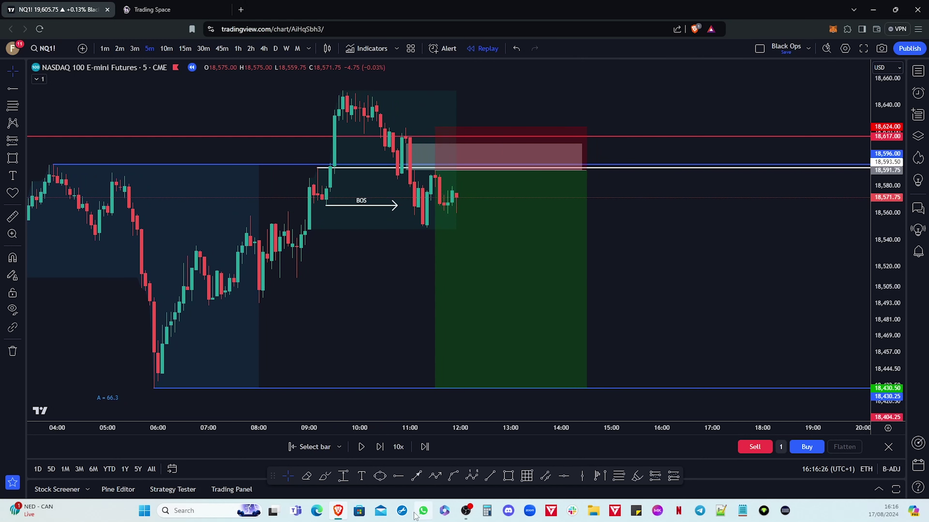
click(383, 446)
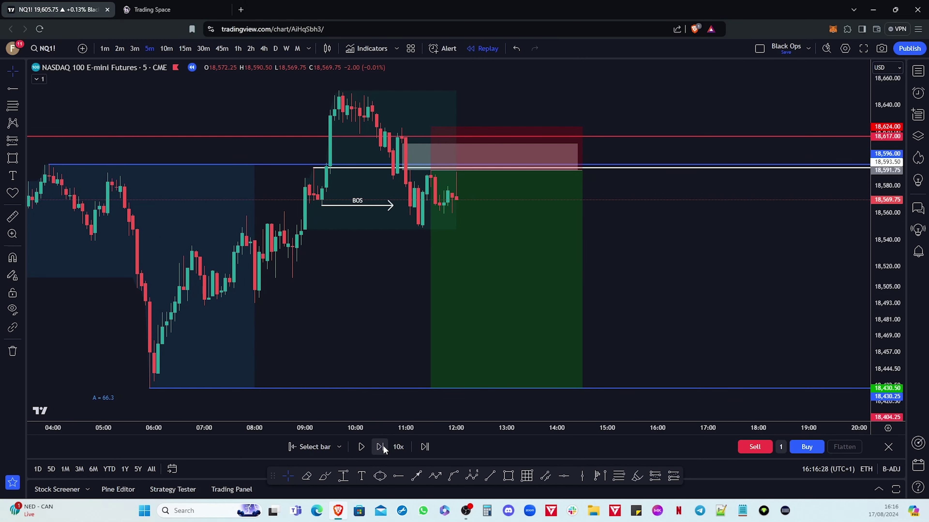
click(383, 446)
click(383, 445)
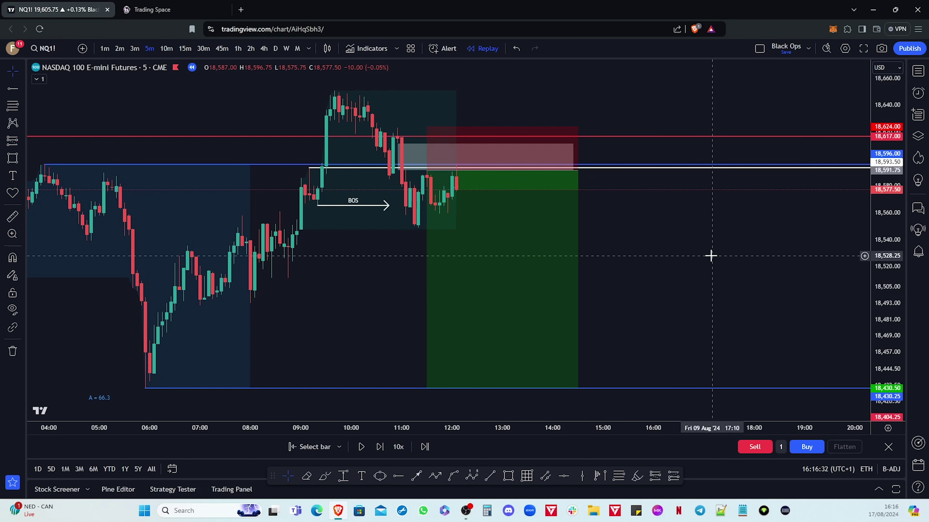
Review the triggered short position in context of the session ranges, the break of structure and the liquidity rays
scroll(711, 256, down, 2)
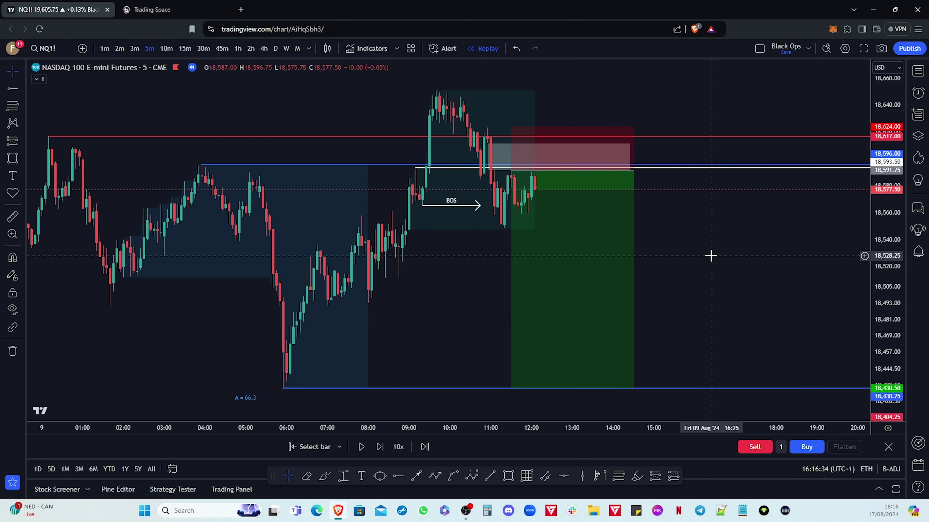
scroll(711, 256, down, 1)
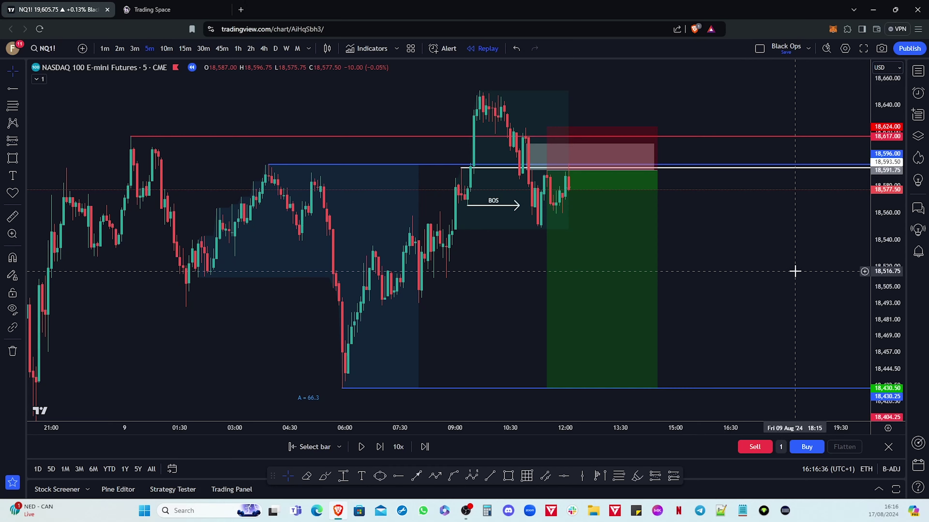
drag(795, 270, 765, 289)
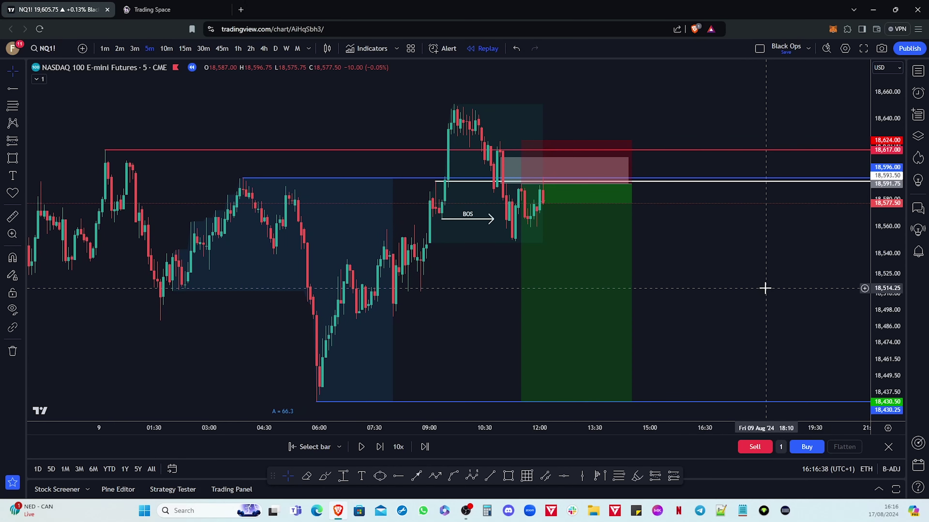
scroll(765, 289, down, 1)
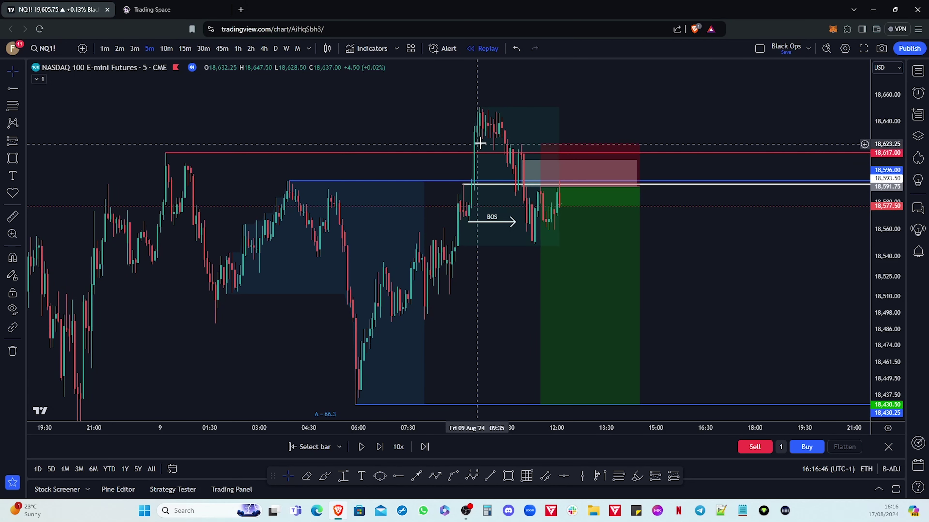
drag(478, 143, 478, 117)
drag(432, 97, 406, 125)
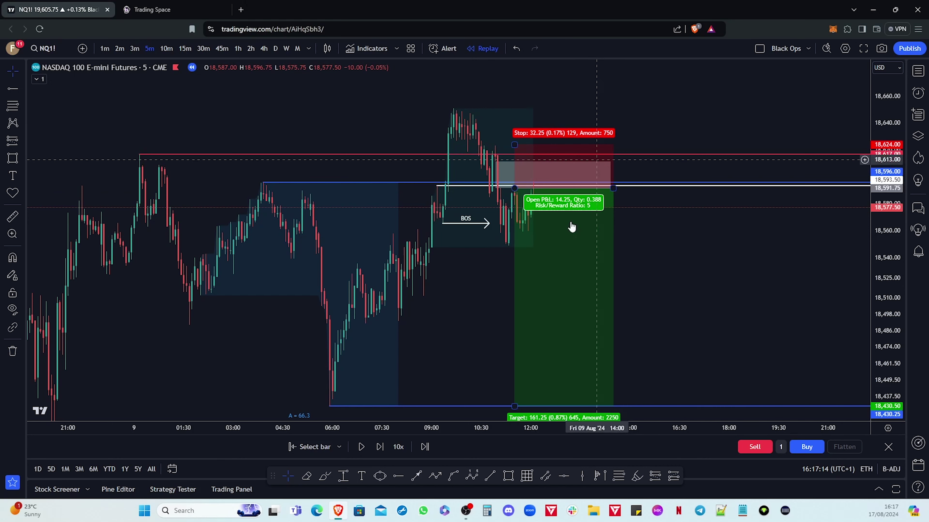
scroll(672, 270, up, 2)
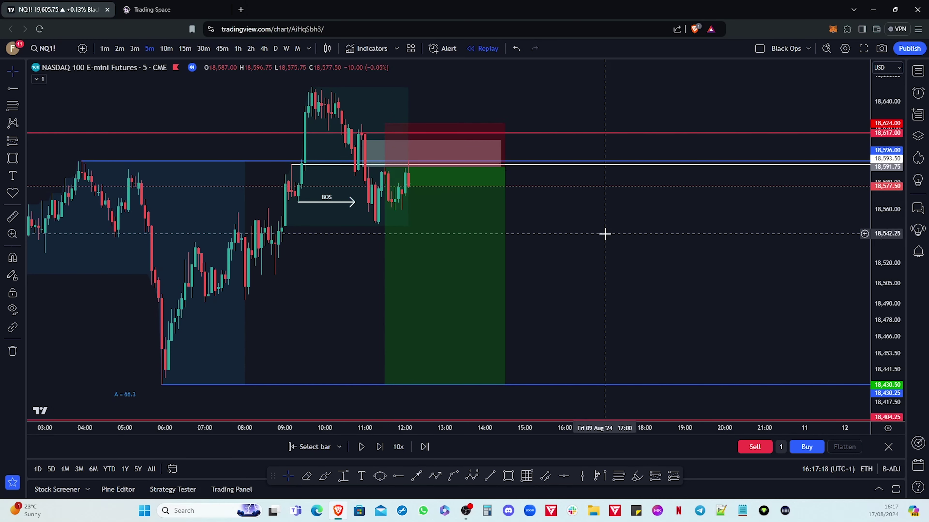
drag(603, 233, 618, 236)
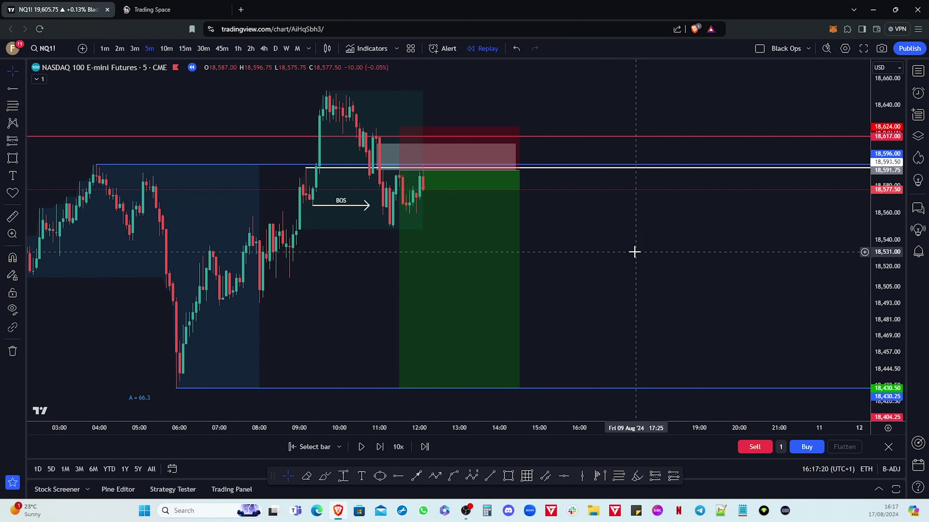
Play the bar replay forward until price falls through the short target at 18,430.50, and pause it
click(361, 448)
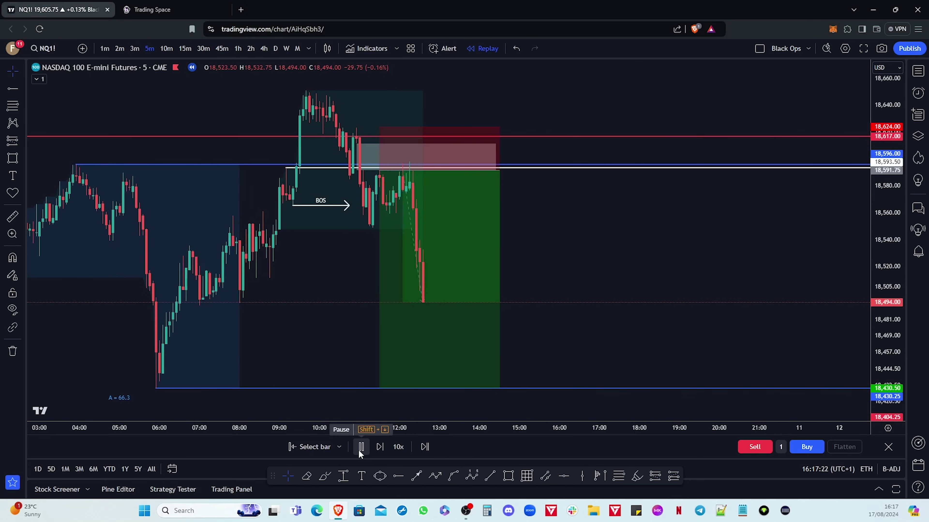
click(360, 448)
key(shift+Right)
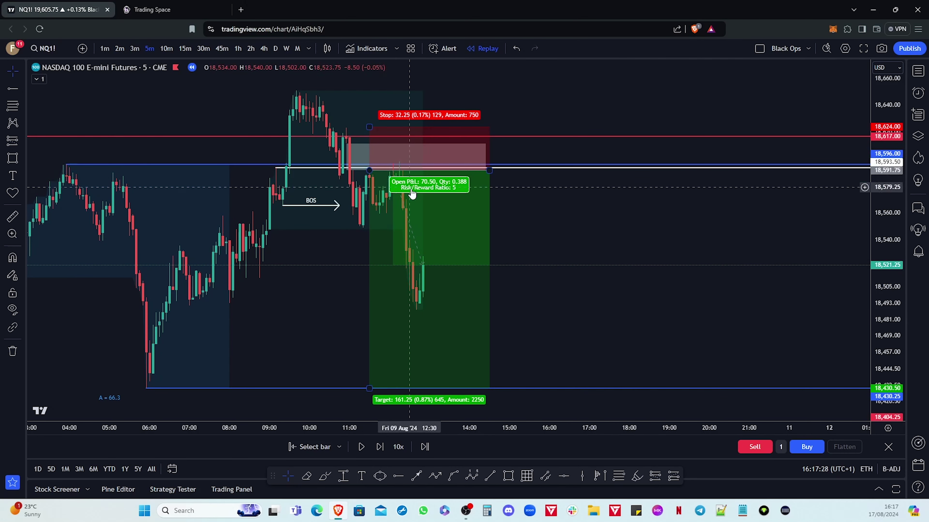
click(365, 450)
click(365, 450)
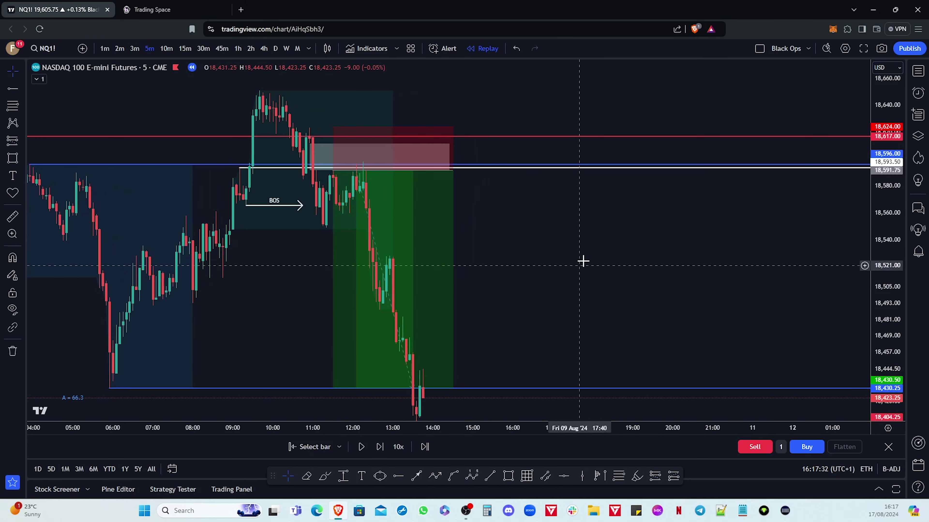
Examine the completed short trade against the lower red liquidity rays at 18,404.25 and 18,353.75
scroll(603, 324, down, 1)
drag(603, 328, 617, 242)
drag(874, 157, 873, 255)
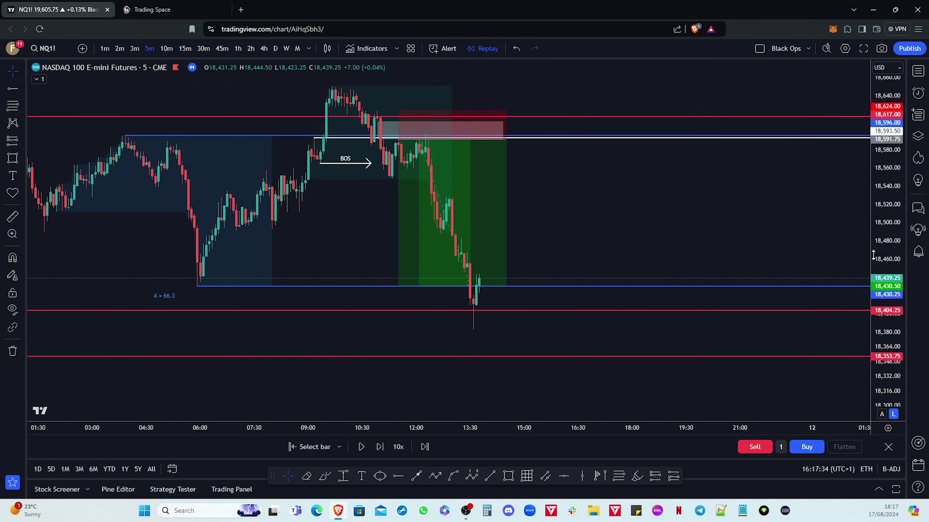
scroll(780, 259, down, 4)
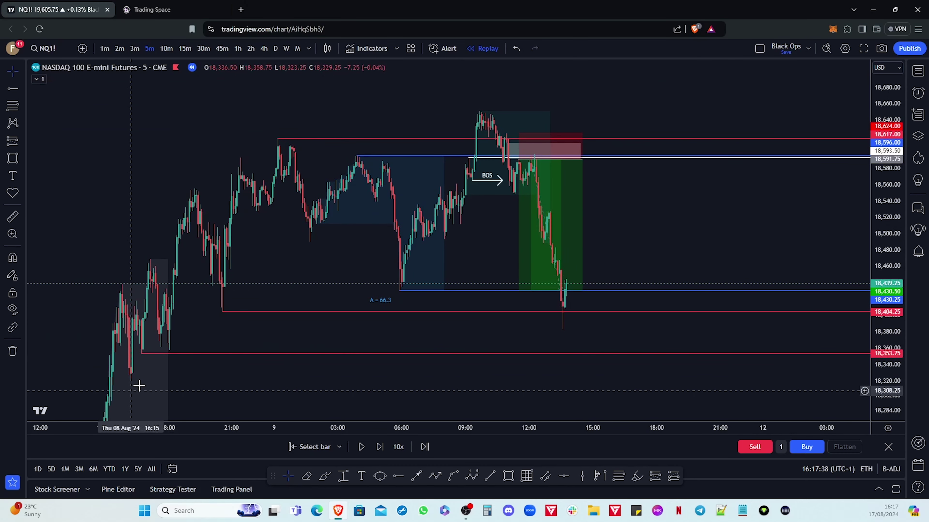
Play the bar replay onward from the completed short to just after 15:00 on 9 August, and pause it
scroll(675, 253, up, 2)
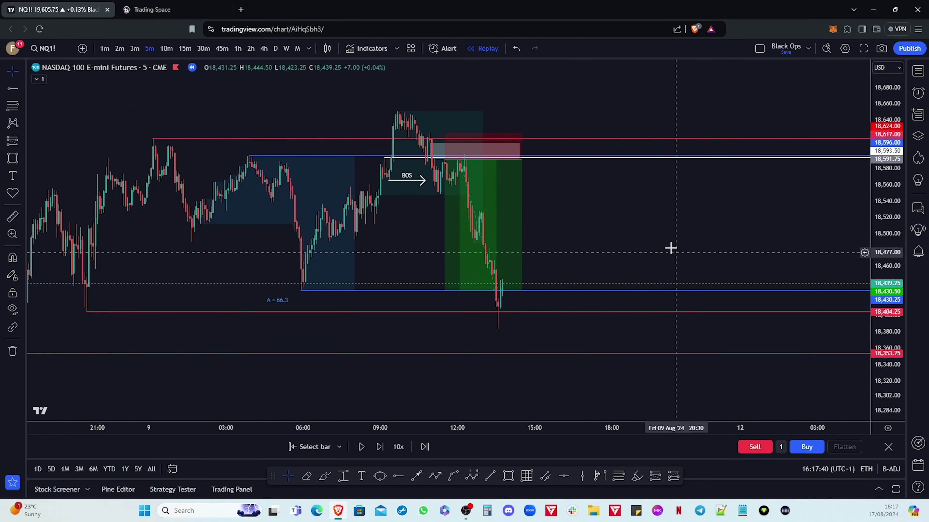
drag(661, 242, 563, 245)
click(361, 447)
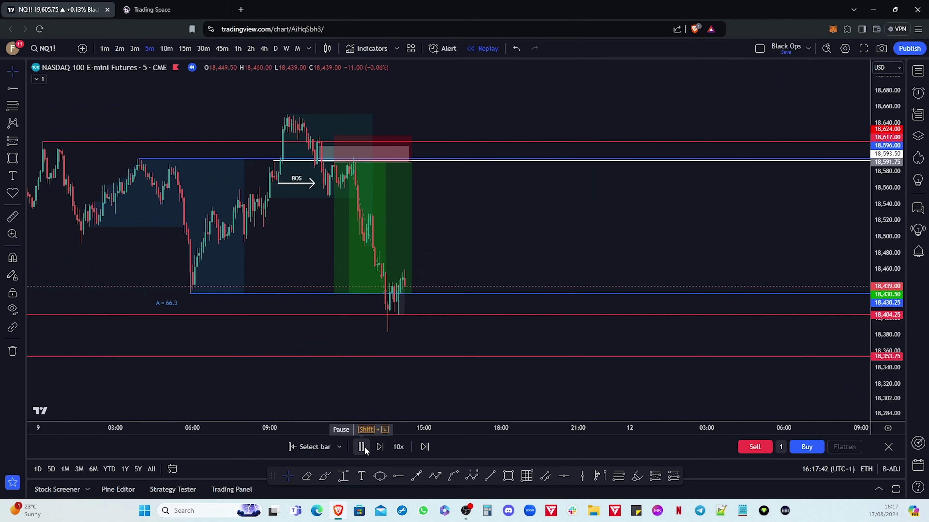
click(362, 447)
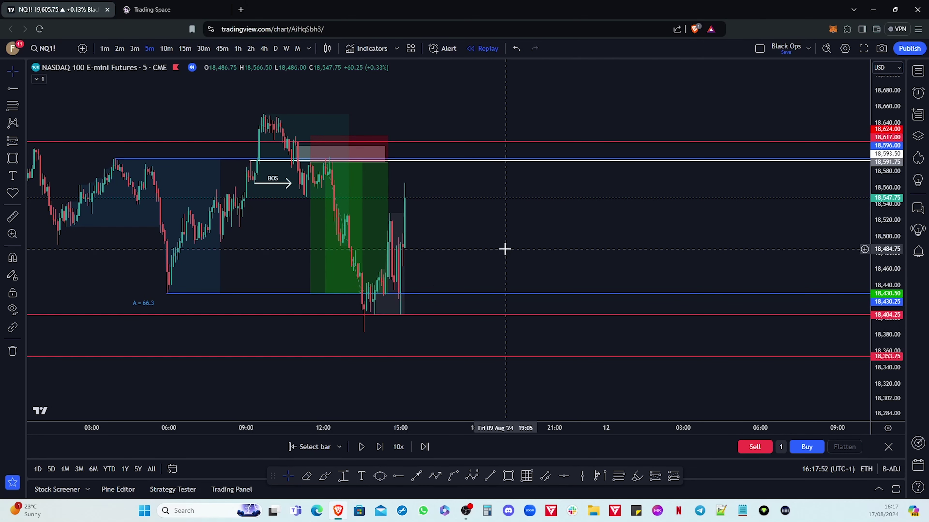
Switch to the Trading Space dashboard to view the August 2024 trading statistics, and return to the NASDAQ 100 replay chart
drag(497, 232, 603, 259)
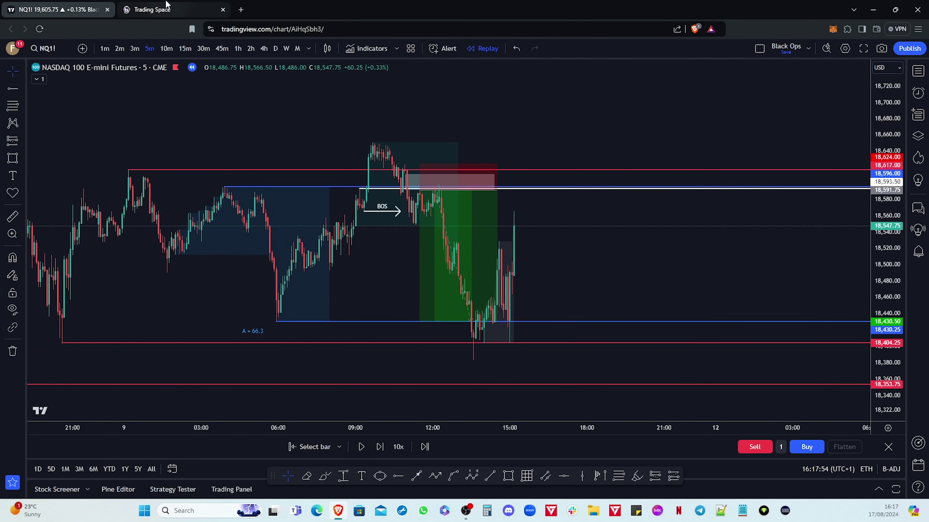
click(167, 5)
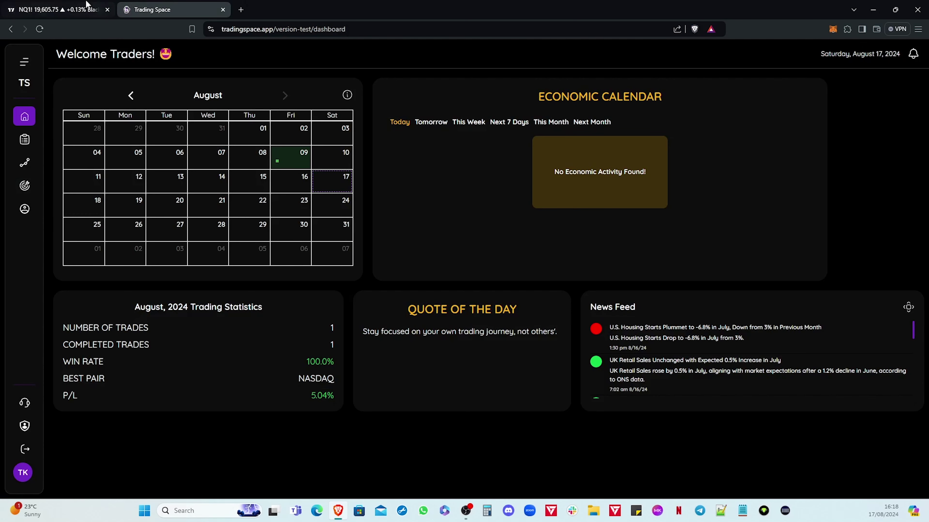
click(63, 8)
drag(595, 278, 677, 273)
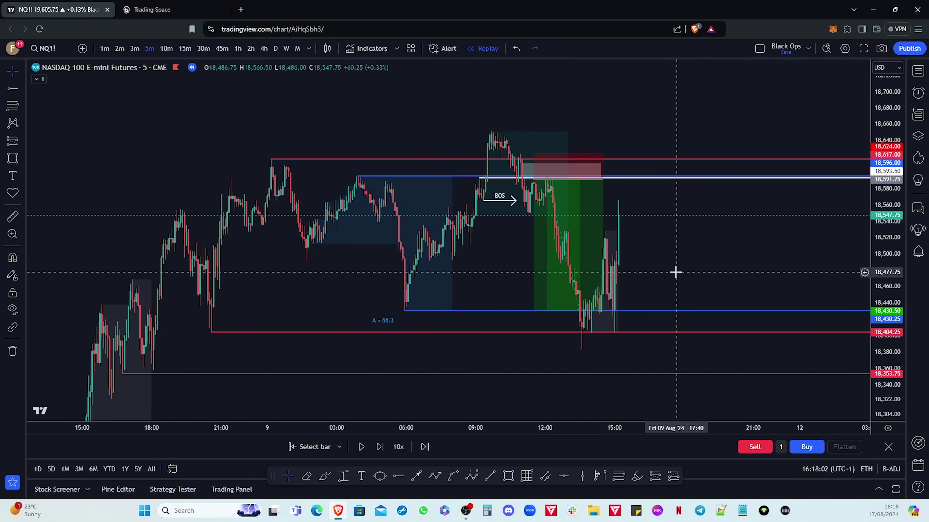